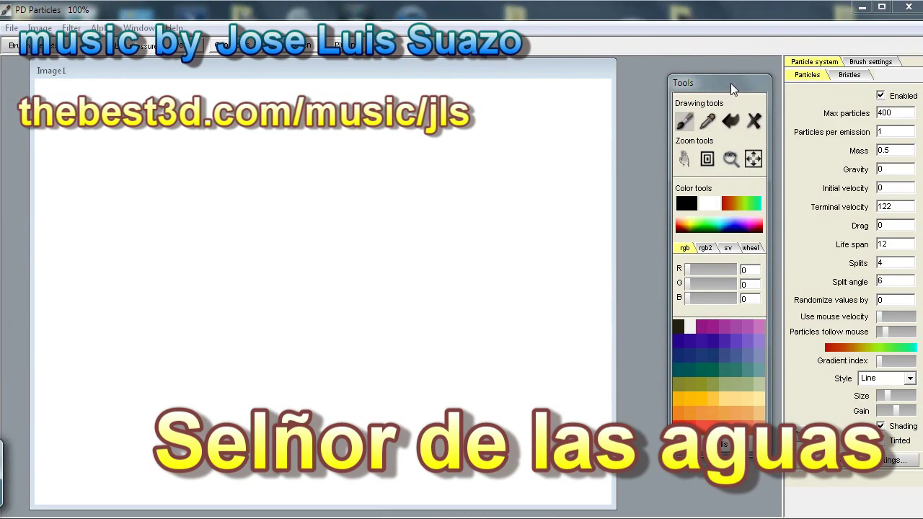
# Step: Move the Tools panel aside and draw a feathery particle stroke curving down from the upper left
pyautogui.moveTo(734, 82); pyautogui.dragTo(727, 91)
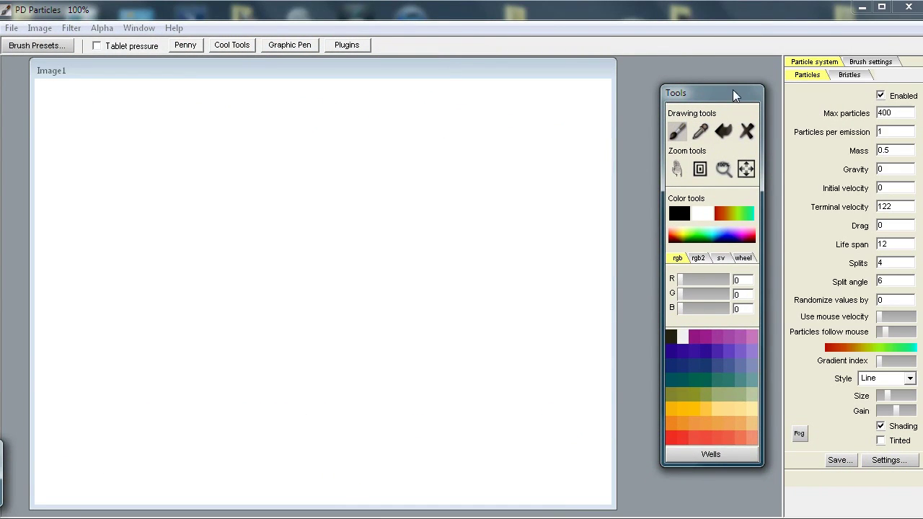
pyautogui.moveTo(732, 89); pyautogui.dragTo(703, 87)
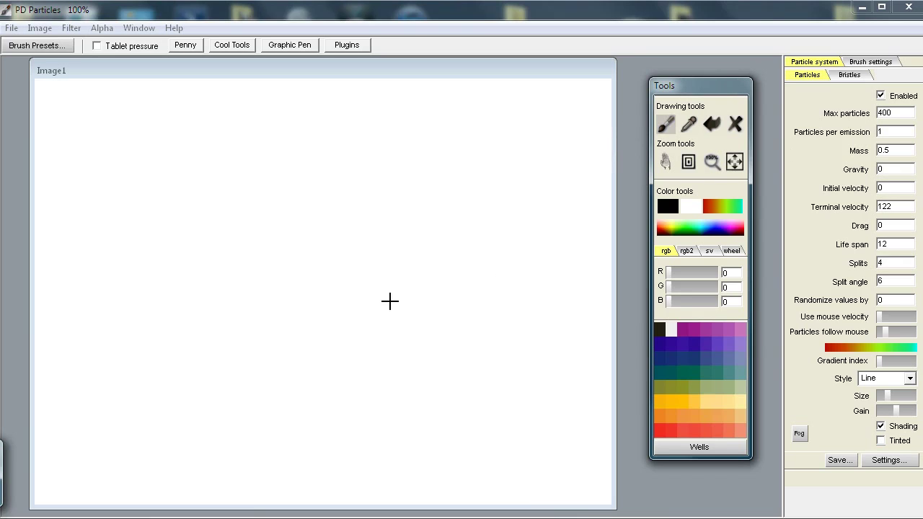
pyautogui.moveTo(133, 193)
pyautogui.mouseDown()
pyautogui.moveTo(183, 255)
pyautogui.moveTo(307, 245)
pyautogui.moveTo(373, 215)
pyautogui.moveTo(441, 325)
pyautogui.moveTo(426, 231)
pyautogui.moveTo(392, 268)
pyautogui.moveTo(518, 426)
pyautogui.moveTo(233, 402)
pyautogui.moveTo(204, 249)
pyautogui.moveTo(353, 167)
pyautogui.moveTo(487, 204)
pyautogui.moveTo(229, 195)
pyautogui.moveTo(171, 160)
pyautogui.moveTo(298, 128)
pyautogui.moveTo(591, 140)
pyautogui.moveTo(556, 334)
pyautogui.moveTo(338, 363)
pyautogui.moveTo(172, 321)
pyautogui.moveTo(151, 184)
pyautogui.moveTo(129, 373)
pyautogui.moveTo(240, 390)
pyautogui.moveTo(443, 294)
pyautogui.moveTo(323, 221)
pyautogui.moveTo(274, 151)
pyautogui.moveTo(113, 171)
pyautogui.moveTo(318, 210)
pyautogui.moveTo(289, 317)
pyautogui.mouseUp()
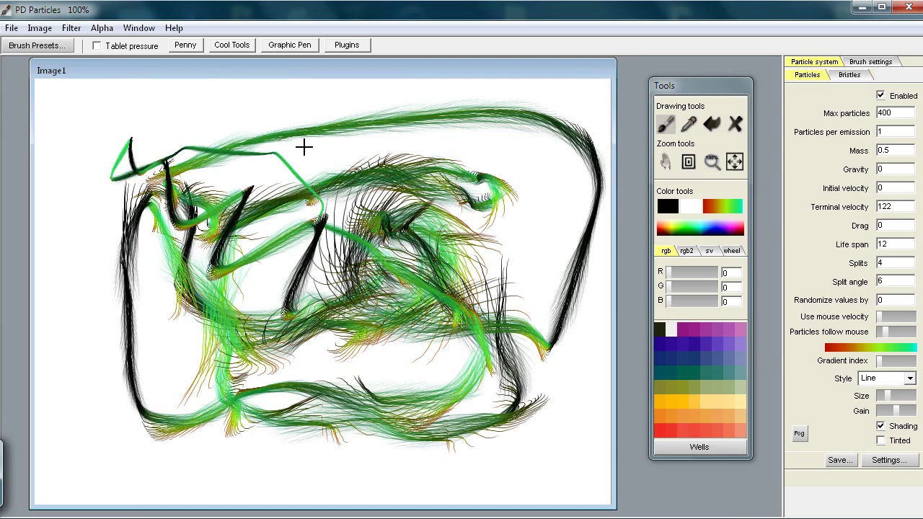
# Step: Add a black zigzag particle stroke across the top of the canvas
pyautogui.moveTo(304, 147)
pyautogui.mouseDown()
pyautogui.moveTo(349, 147)
pyautogui.moveTo(350, 164)
pyautogui.moveTo(417, 148)
pyautogui.mouseUp()
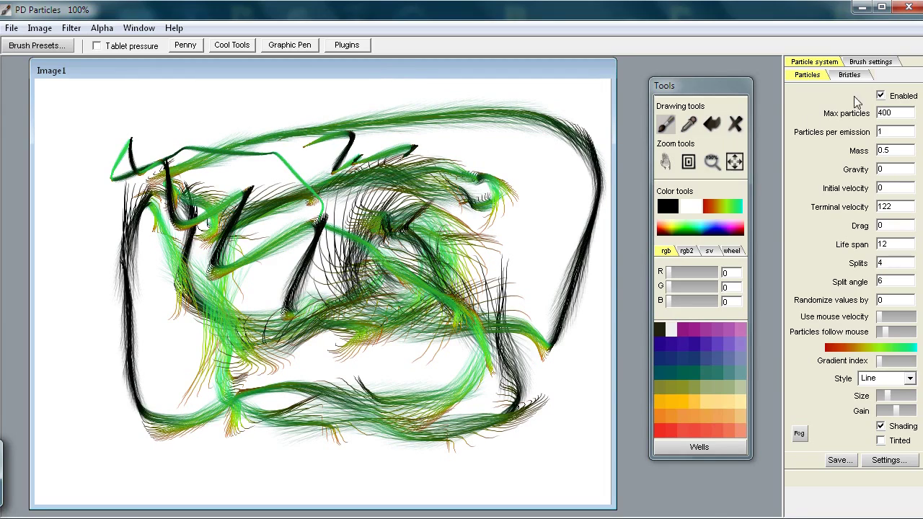
# Step: From Brush settings, clear the canvas to white and draw a bold black looping line
pyautogui.click(886, 62)
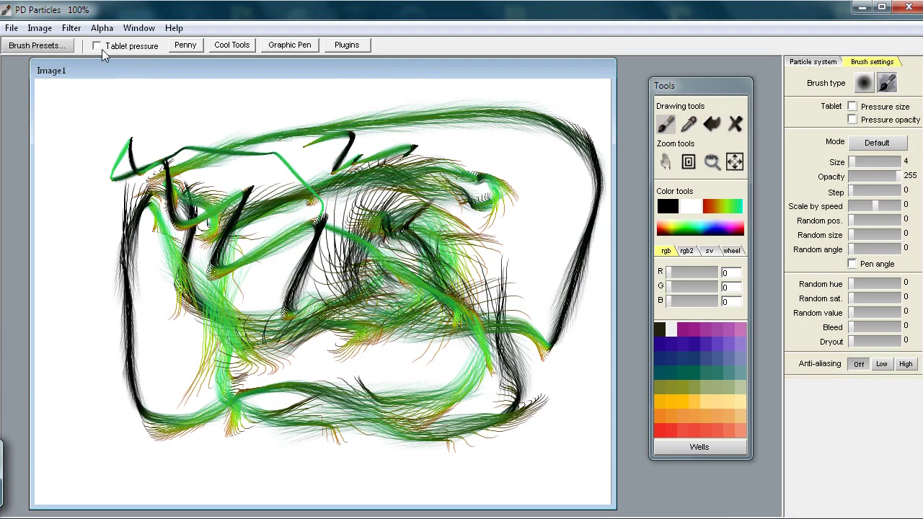
pyautogui.click(735, 125)
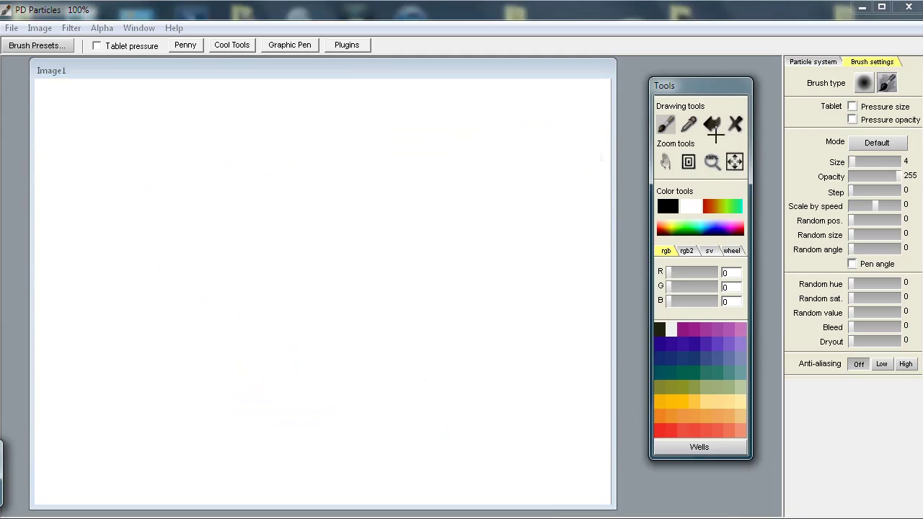
pyautogui.moveTo(95, 184)
pyautogui.mouseDown()
pyautogui.moveTo(241, 180)
pyautogui.moveTo(456, 272)
pyautogui.moveTo(455, 194)
pyautogui.moveTo(205, 323)
pyautogui.mouseUp()
pyautogui.moveTo(273, 265)
pyautogui.mouseDown()
pyautogui.moveTo(542, 401)
pyautogui.moveTo(404, 364)
pyautogui.mouseUp()
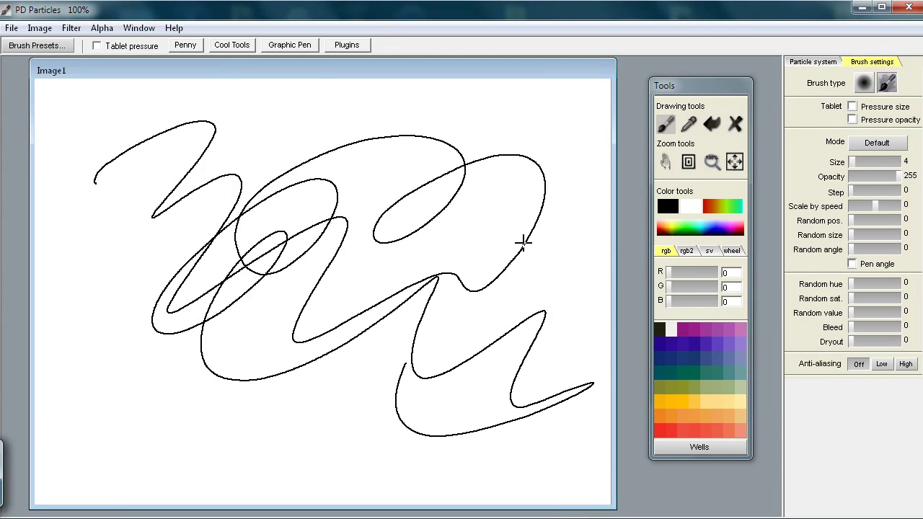
# Step: Enable Tablet pressure, draw thin pressure-varied zigzags, and begin raising the brush size
pyautogui.click(117, 46)
pyautogui.moveTo(154, 385)
pyautogui.mouseDown()
pyautogui.moveTo(149, 449)
pyautogui.moveTo(170, 452)
pyautogui.moveTo(262, 402)
pyautogui.moveTo(301, 414)
pyautogui.moveTo(404, 379)
pyautogui.moveTo(455, 410)
pyautogui.moveTo(510, 405)
pyautogui.moveTo(569, 374)
pyautogui.moveTo(470, 302)
pyautogui.moveTo(321, 325)
pyautogui.moveTo(364, 193)
pyautogui.mouseUp()
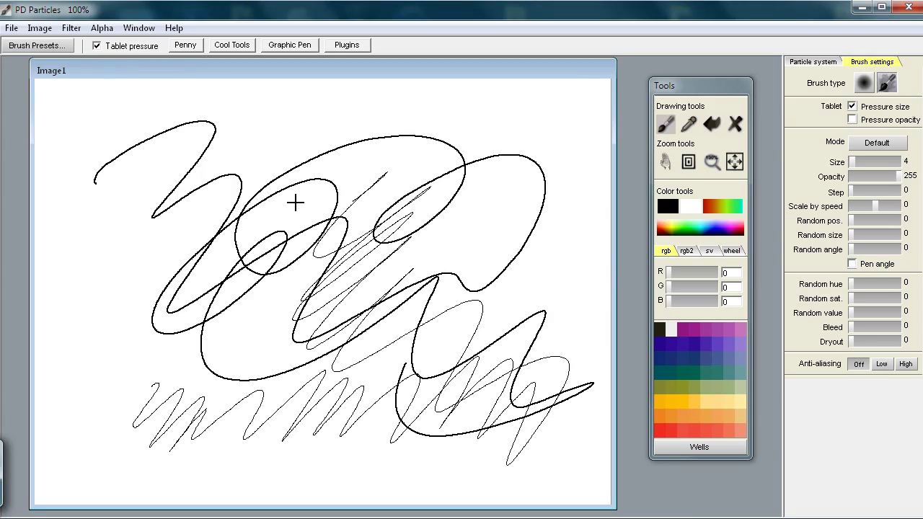
pyautogui.click(854, 162)
# Step: At brush size 100, paint a thick stroke, then switch pressure to opacity and paint a soft grey band
pyautogui.moveTo(854, 163); pyautogui.dragTo(901, 161)
pyautogui.moveTo(118, 137)
pyautogui.mouseDown()
pyautogui.moveTo(264, 148)
pyautogui.moveTo(383, 178)
pyautogui.moveTo(515, 289)
pyautogui.moveTo(99, 253)
pyautogui.moveTo(509, 372)
pyautogui.moveTo(311, 154)
pyautogui.moveTo(311, 305)
pyautogui.moveTo(514, 330)
pyautogui.mouseUp()
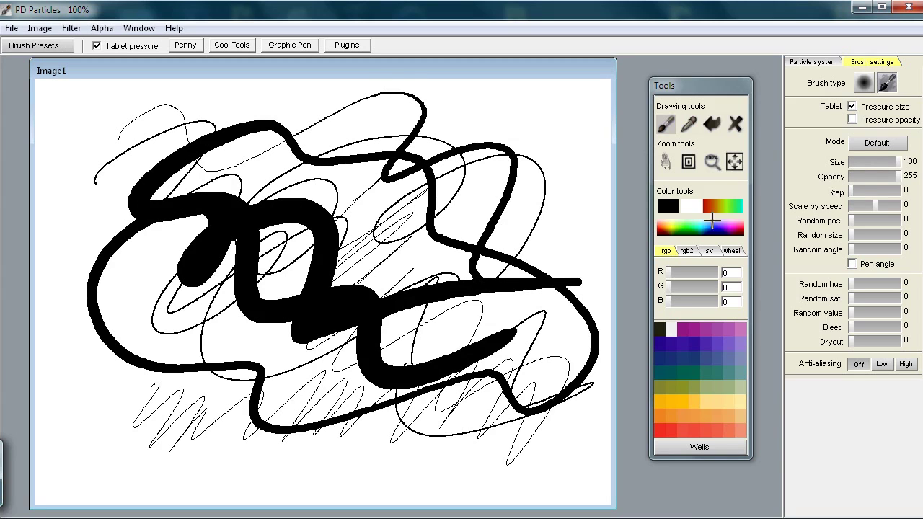
pyautogui.click(895, 109)
pyautogui.click(875, 121)
pyautogui.click(869, 108)
pyautogui.moveTo(81, 150)
pyautogui.mouseDown()
pyautogui.moveTo(166, 170)
pyautogui.moveTo(543, 105)
pyautogui.moveTo(550, 212)
pyautogui.moveTo(514, 285)
pyautogui.moveTo(464, 227)
pyautogui.moveTo(469, 161)
pyautogui.moveTo(352, 217)
pyautogui.moveTo(531, 232)
pyautogui.moveTo(363, 360)
pyautogui.moveTo(162, 444)
pyautogui.moveTo(40, 451)
pyautogui.moveTo(155, 332)
pyautogui.moveTo(197, 340)
pyautogui.moveTo(192, 368)
pyautogui.moveTo(119, 453)
pyautogui.moveTo(260, 401)
pyautogui.moveTo(307, 440)
pyautogui.moveTo(480, 390)
pyautogui.moveTo(490, 453)
pyautogui.moveTo(525, 468)
pyautogui.moveTo(588, 284)
pyautogui.moveTo(534, 271)
pyautogui.moveTo(414, 299)
pyautogui.moveTo(379, 225)
pyautogui.moveTo(332, 211)
pyautogui.mouseUp()
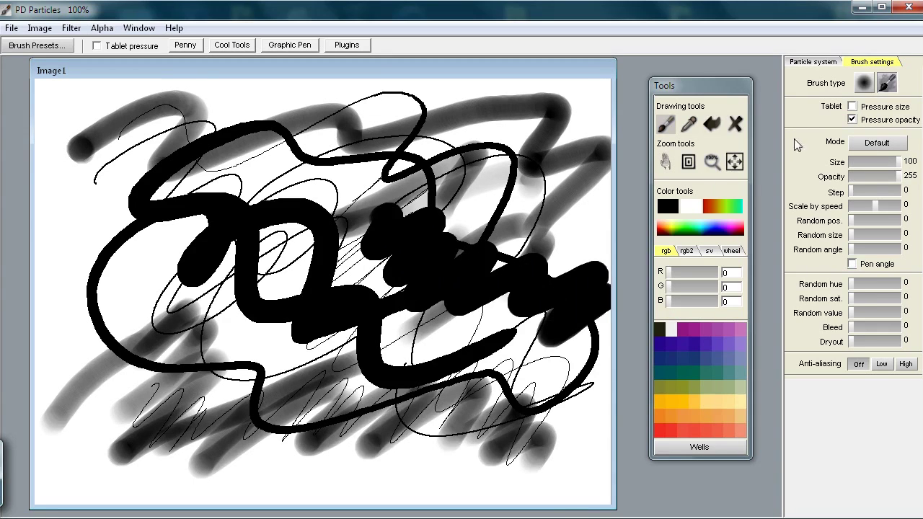
# Step: Clear the canvas and paint test strokes: soft grey marks and thick black zigzags
pyautogui.click(736, 122)
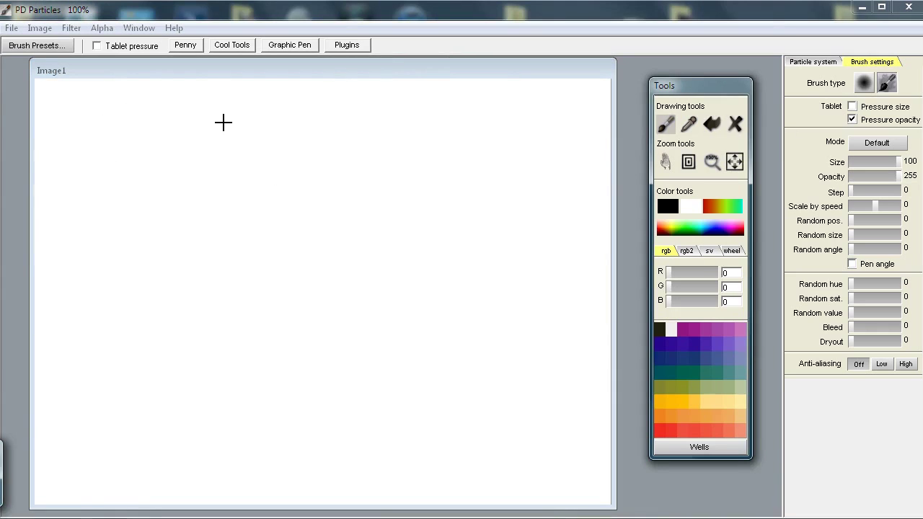
pyautogui.moveTo(169, 211); pyautogui.dragTo(241, 164)
pyautogui.moveTo(368, 130)
pyautogui.mouseDown()
pyautogui.moveTo(503, 167)
pyautogui.moveTo(559, 229)
pyautogui.mouseUp()
pyautogui.moveTo(324, 280)
pyautogui.mouseDown()
pyautogui.moveTo(346, 241)
pyautogui.moveTo(336, 192)
pyautogui.moveTo(90, 166)
pyautogui.moveTo(356, 264)
pyautogui.mouseUp()
pyautogui.moveTo(128, 439)
pyautogui.mouseDown()
pyautogui.moveTo(226, 389)
pyautogui.moveTo(264, 427)
pyautogui.moveTo(447, 405)
pyautogui.moveTo(565, 410)
pyautogui.mouseUp()
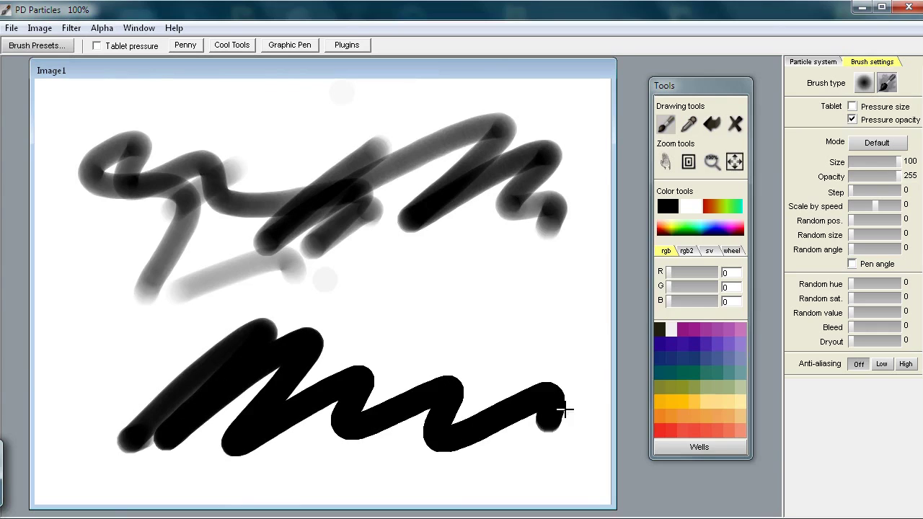
# Step: Turn Pressure size back on, clear again, and paint faint strokes plus tapering black zigzags
pyautogui.click(869, 108)
pyautogui.moveTo(502, 313)
pyautogui.mouseDown()
pyautogui.moveTo(423, 274)
pyautogui.moveTo(144, 329)
pyautogui.moveTo(501, 276)
pyautogui.moveTo(104, 258)
pyautogui.moveTo(479, 156)
pyautogui.moveTo(516, 212)
pyautogui.mouseUp()
pyautogui.click(736, 128)
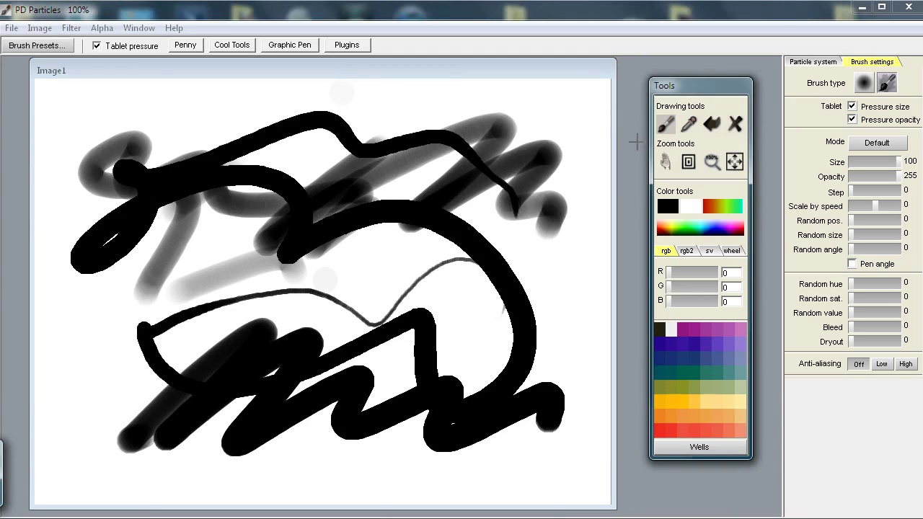
pyautogui.moveTo(157, 214)
pyautogui.mouseDown()
pyautogui.moveTo(351, 120)
pyautogui.moveTo(450, 85)
pyautogui.moveTo(227, 203)
pyautogui.moveTo(164, 294)
pyautogui.moveTo(453, 211)
pyautogui.mouseUp()
pyautogui.moveTo(396, 237)
pyautogui.mouseDown()
pyautogui.moveTo(437, 278)
pyautogui.moveTo(311, 370)
pyautogui.moveTo(388, 392)
pyautogui.moveTo(499, 383)
pyautogui.moveTo(411, 289)
pyautogui.moveTo(437, 198)
pyautogui.moveTo(201, 203)
pyautogui.moveTo(226, 297)
pyautogui.moveTo(219, 428)
pyautogui.moveTo(516, 409)
pyautogui.moveTo(540, 308)
pyautogui.moveTo(435, 180)
pyautogui.moveTo(393, 165)
pyautogui.moveTo(174, 179)
pyautogui.moveTo(245, 325)
pyautogui.moveTo(445, 295)
pyautogui.mouseUp()
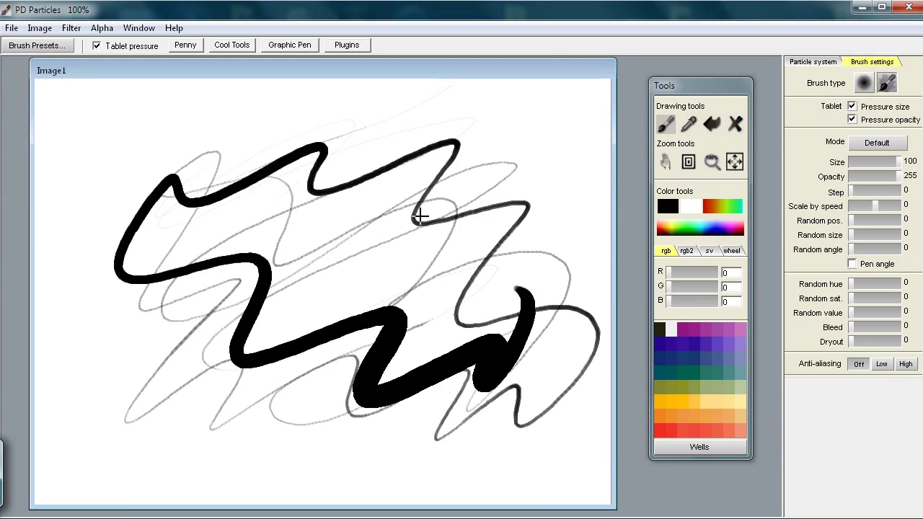
pyautogui.moveTo(144, 160)
pyautogui.mouseDown()
pyautogui.moveTo(379, 191)
pyautogui.moveTo(457, 295)
pyautogui.moveTo(437, 308)
pyautogui.mouseUp()
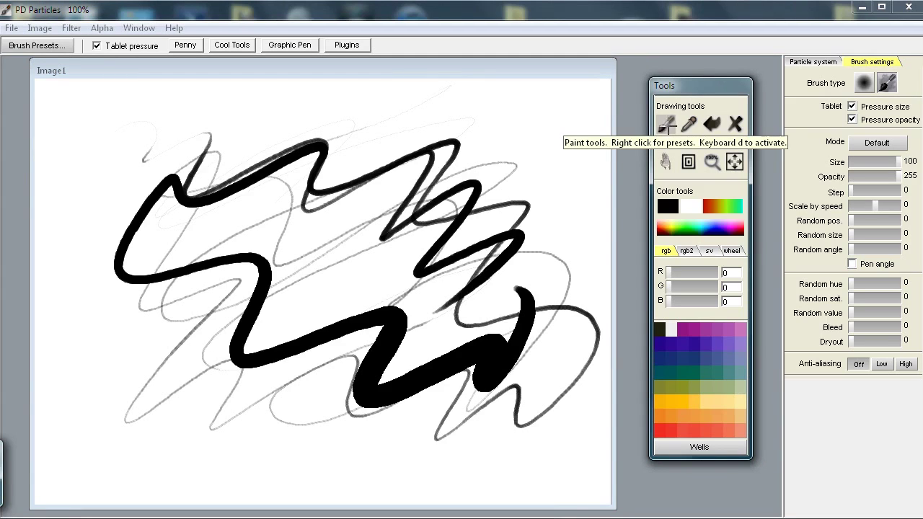
# Step: Browse the paint tool's presets without picking one, then draw a thick black looping stroke
pyautogui.rightClick(667, 125)
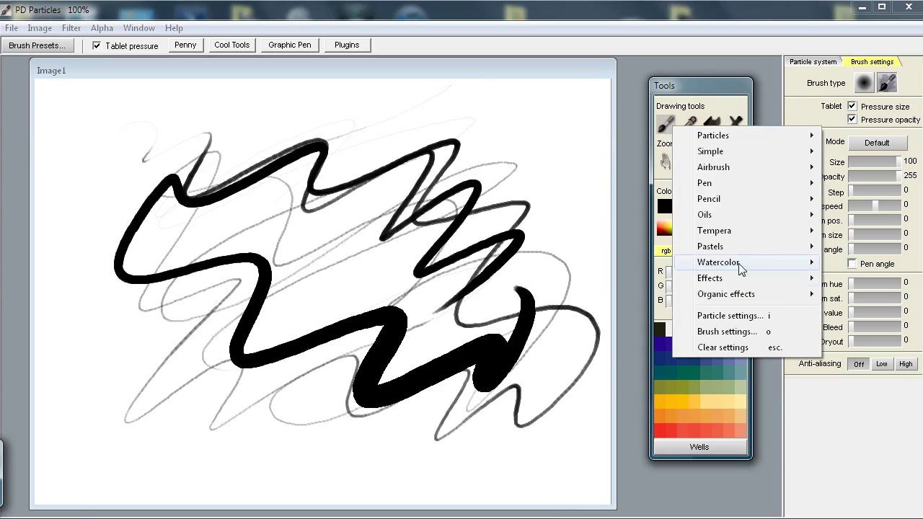
pyautogui.moveTo(729, 172)
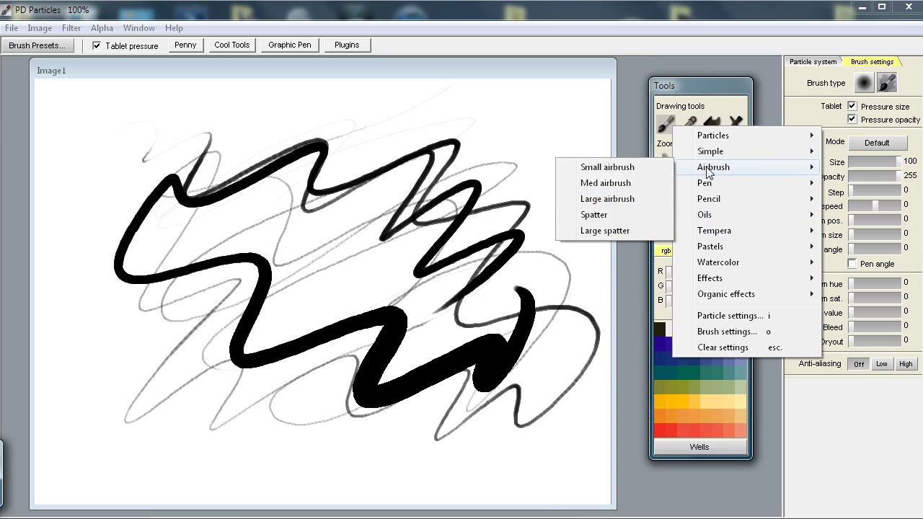
pyautogui.moveTo(705, 215)
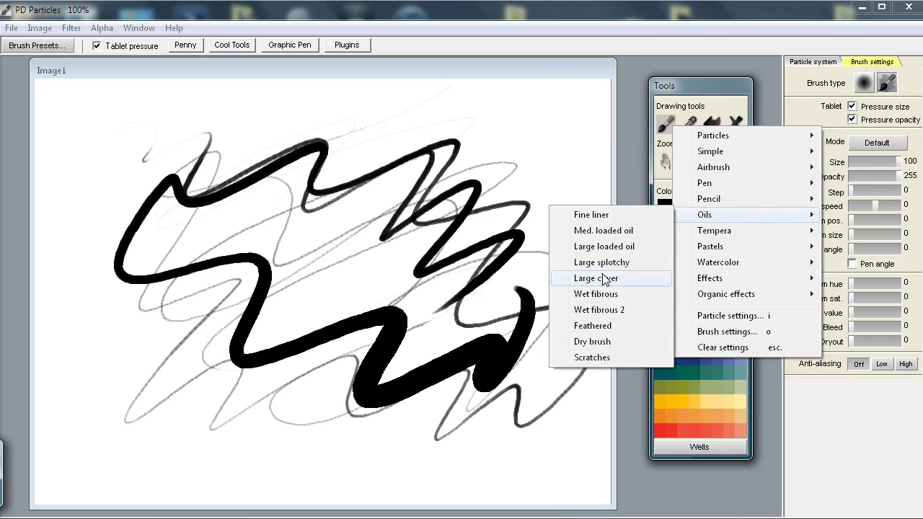
pyautogui.click(126, 140)
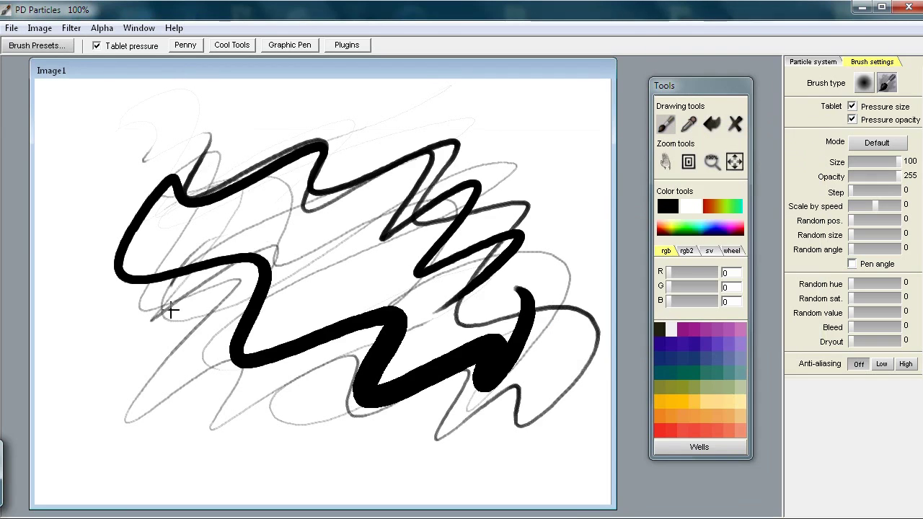
pyautogui.moveTo(171, 311)
pyautogui.mouseDown()
pyautogui.moveTo(438, 233)
pyautogui.moveTo(528, 290)
pyautogui.moveTo(491, 186)
pyautogui.moveTo(187, 155)
pyautogui.moveTo(205, 370)
pyautogui.moveTo(390, 403)
pyautogui.mouseUp()
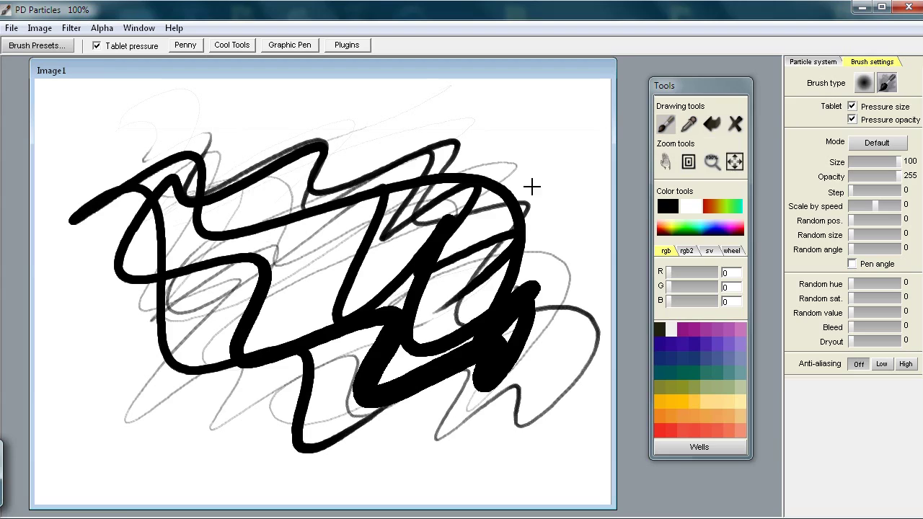
# Step: Clear the canvas, paint an ellipse, then use the particle system to draw looping green-black strokes
pyautogui.click(735, 124)
pyautogui.moveTo(527, 181)
pyautogui.mouseDown()
pyautogui.moveTo(504, 168)
pyautogui.moveTo(498, 421)
pyautogui.moveTo(549, 350)
pyautogui.mouseUp()
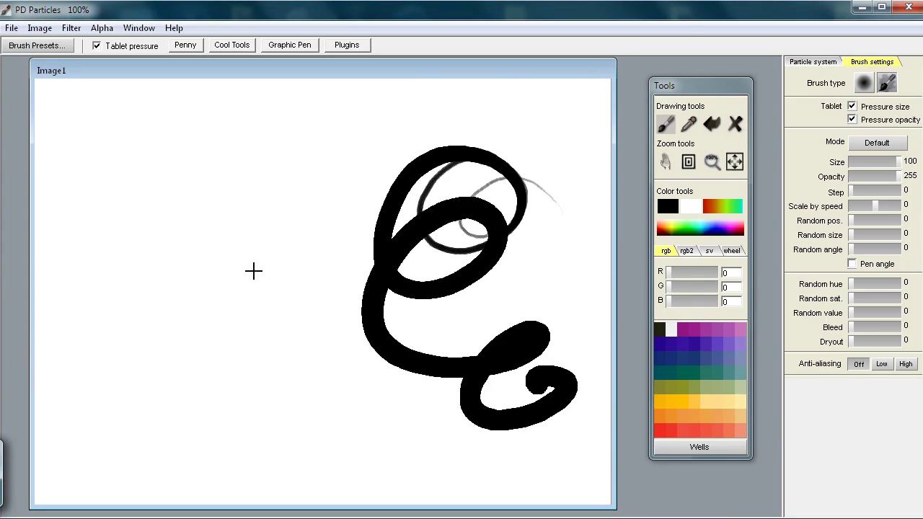
pyautogui.click(813, 64)
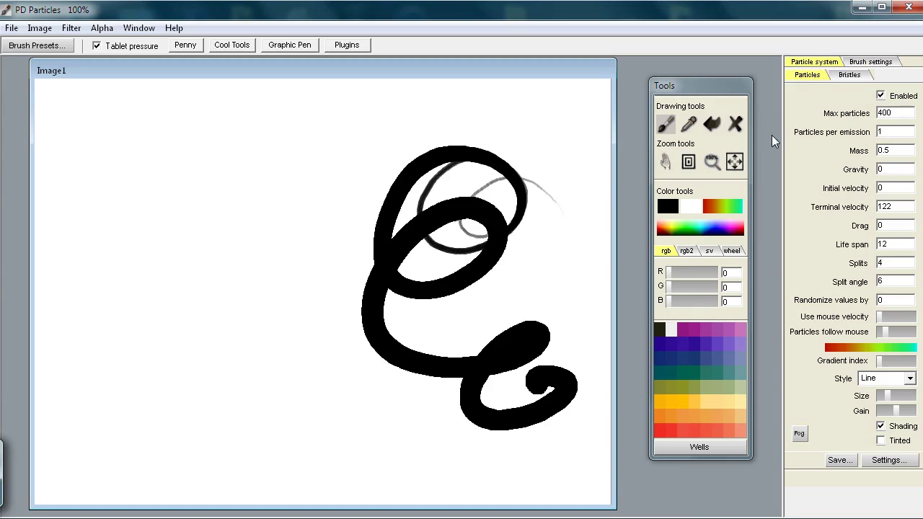
pyautogui.moveTo(38, 238); pyautogui.dragTo(429, 260)
pyautogui.moveTo(318, 147)
pyautogui.mouseDown()
pyautogui.moveTo(169, 310)
pyautogui.moveTo(315, 369)
pyautogui.moveTo(435, 296)
pyautogui.mouseUp()
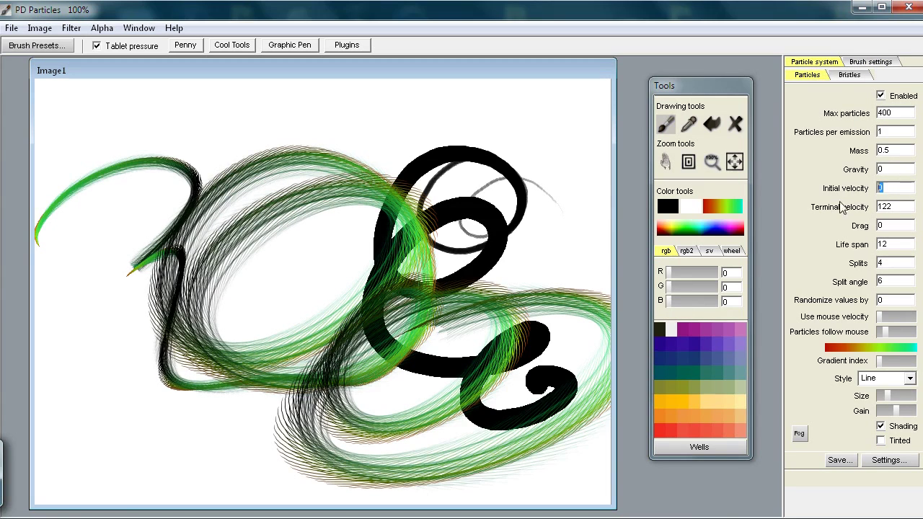
# Step: Set initial velocity to 1, test it, and clear down to one zigzag particle stroke
pyautogui.write('1')
pyautogui.moveTo(194, 336)
pyautogui.mouseDown()
pyautogui.moveTo(90, 289)
pyautogui.moveTo(216, 339)
pyautogui.moveTo(426, 130)
pyautogui.moveTo(465, 382)
pyautogui.moveTo(552, 335)
pyautogui.mouseUp()
pyautogui.click(736, 122)
pyautogui.moveTo(581, 130)
pyautogui.mouseDown()
pyautogui.moveTo(457, 165)
pyautogui.moveTo(507, 457)
pyautogui.moveTo(108, 319)
pyautogui.moveTo(346, 217)
pyautogui.moveTo(165, 202)
pyautogui.moveTo(469, 113)
pyautogui.moveTo(422, 456)
pyautogui.moveTo(154, 476)
pyautogui.moveTo(115, 355)
pyautogui.moveTo(106, 163)
pyautogui.moveTo(482, 285)
pyautogui.mouseUp()
pyautogui.click(736, 122)
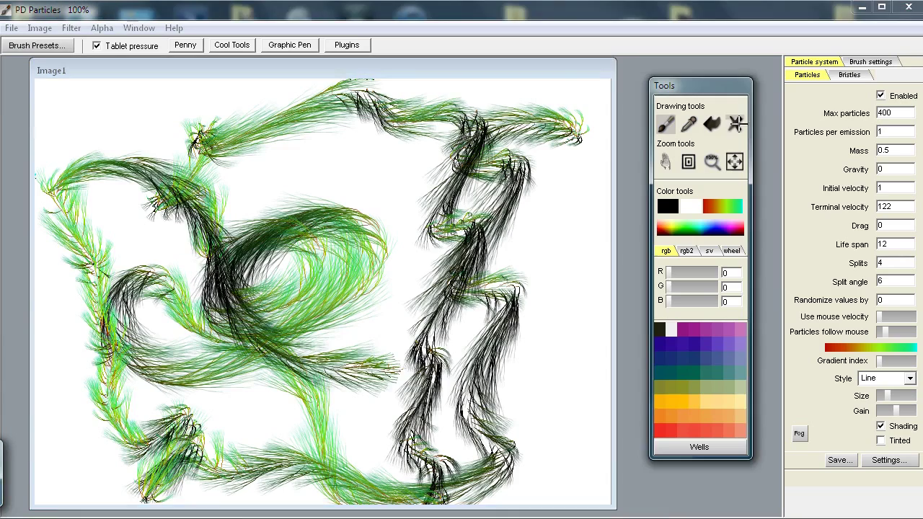
pyautogui.moveTo(192, 213)
pyautogui.mouseDown()
pyautogui.moveTo(257, 155)
pyautogui.moveTo(414, 223)
pyautogui.moveTo(496, 316)
pyautogui.moveTo(426, 341)
pyautogui.mouseUp()
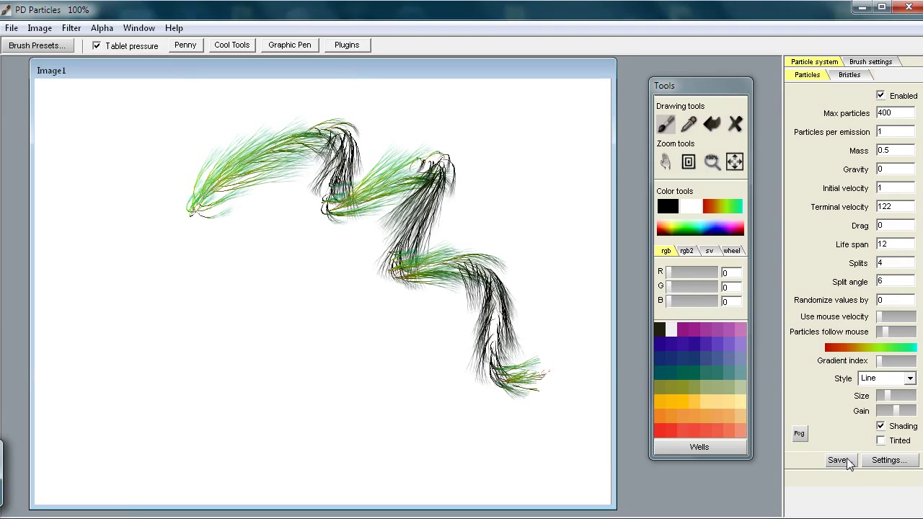
pyautogui.click(911, 380)
# Step: Switch the particle style to Brush and paint a large multicoloured looping stroke of round dabs
pyautogui.click(909, 382)
pyautogui.click(907, 384)
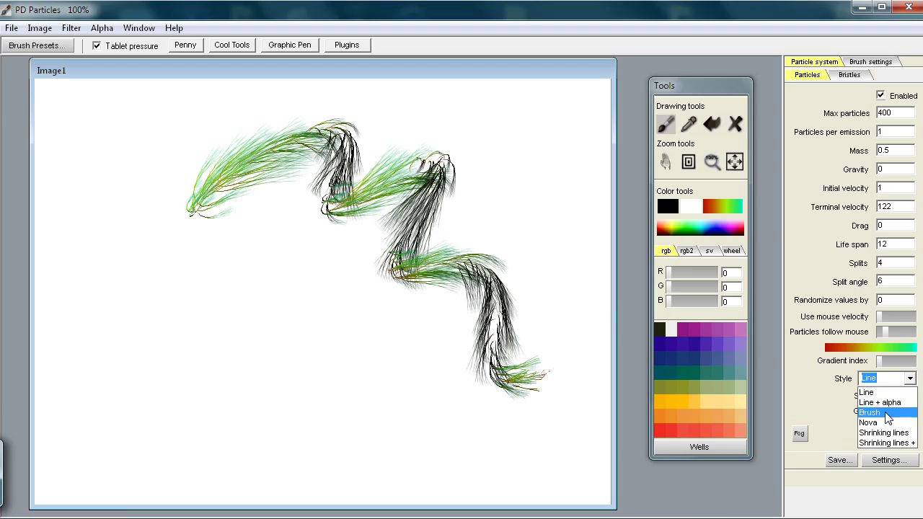
pyautogui.click(886, 414)
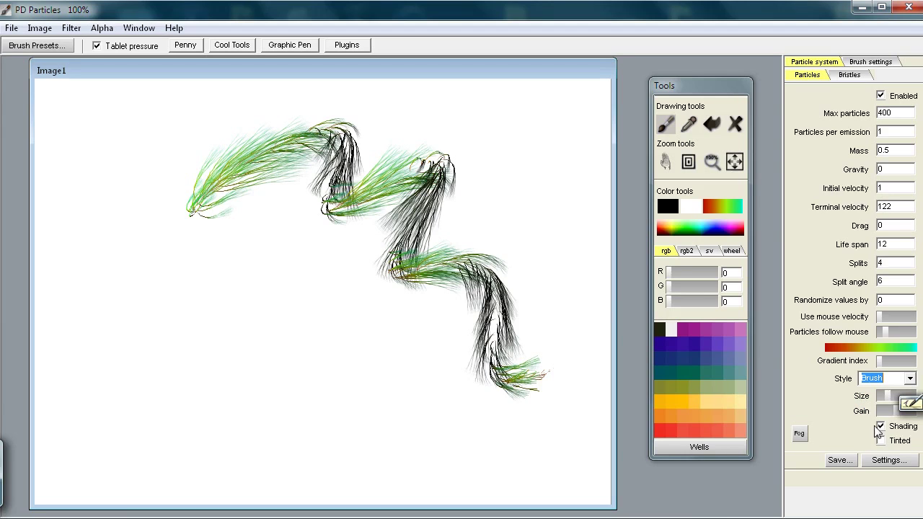
pyautogui.click(875, 63)
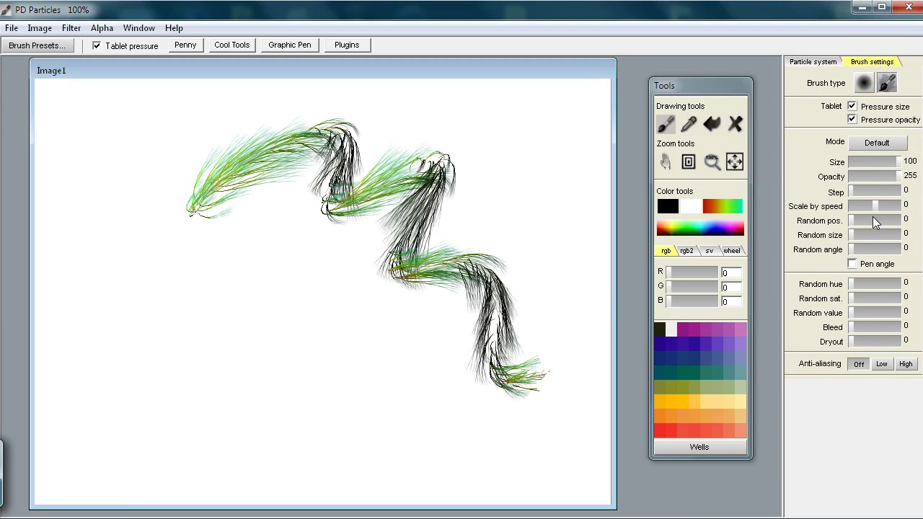
pyautogui.click(831, 63)
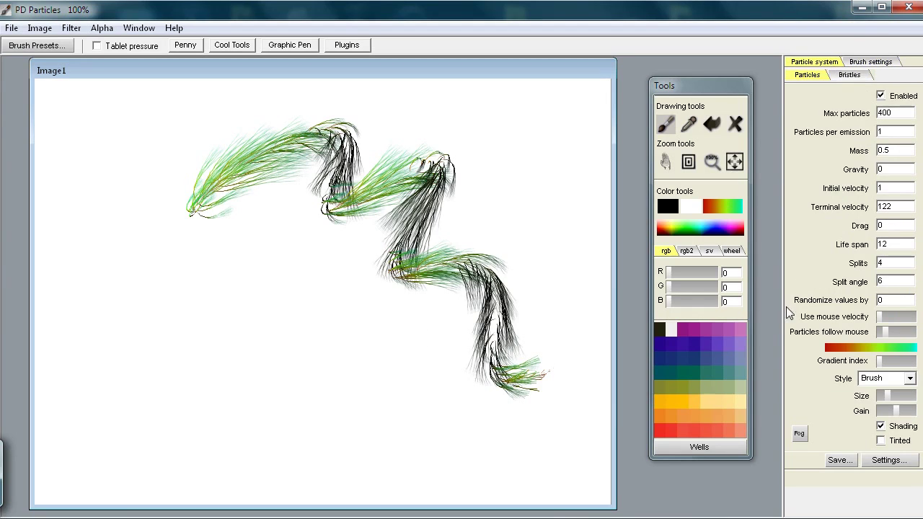
pyautogui.moveTo(400, 437)
pyautogui.mouseDown()
pyautogui.moveTo(331, 443)
pyautogui.moveTo(80, 335)
pyautogui.moveTo(277, 158)
pyautogui.moveTo(380, 324)
pyautogui.moveTo(420, 419)
pyautogui.moveTo(523, 298)
pyautogui.moveTo(194, 224)
pyautogui.moveTo(197, 351)
pyautogui.moveTo(435, 368)
pyautogui.moveTo(453, 250)
pyautogui.moveTo(477, 373)
pyautogui.moveTo(415, 438)
pyautogui.moveTo(415, 248)
pyautogui.moveTo(526, 192)
pyautogui.moveTo(241, 201)
pyautogui.moveTo(144, 176)
pyautogui.moveTo(146, 118)
pyautogui.moveTo(201, 132)
pyautogui.moveTo(508, 115)
pyautogui.moveTo(555, 174)
pyautogui.moveTo(560, 409)
pyautogui.moveTo(432, 476)
pyautogui.mouseUp()
# Step: Turn on tablet pressure, clear, paint a teal-green-orange swirl, and raise random hue to 139
pyautogui.click(123, 48)
pyautogui.moveTo(345, 345)
pyautogui.mouseDown()
pyautogui.moveTo(93, 414)
pyautogui.moveTo(208, 354)
pyautogui.moveTo(448, 390)
pyautogui.moveTo(522, 375)
pyautogui.moveTo(530, 303)
pyautogui.moveTo(390, 187)
pyautogui.moveTo(318, 209)
pyautogui.mouseUp()
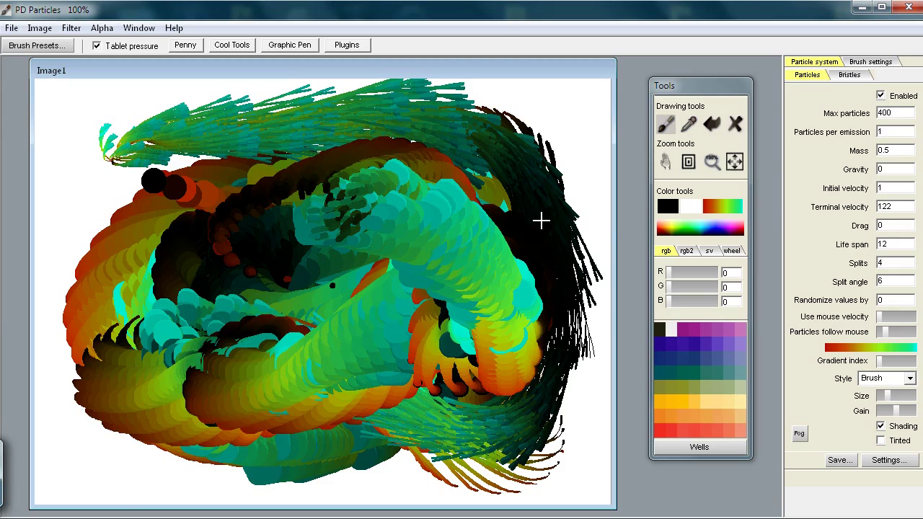
pyautogui.click(735, 124)
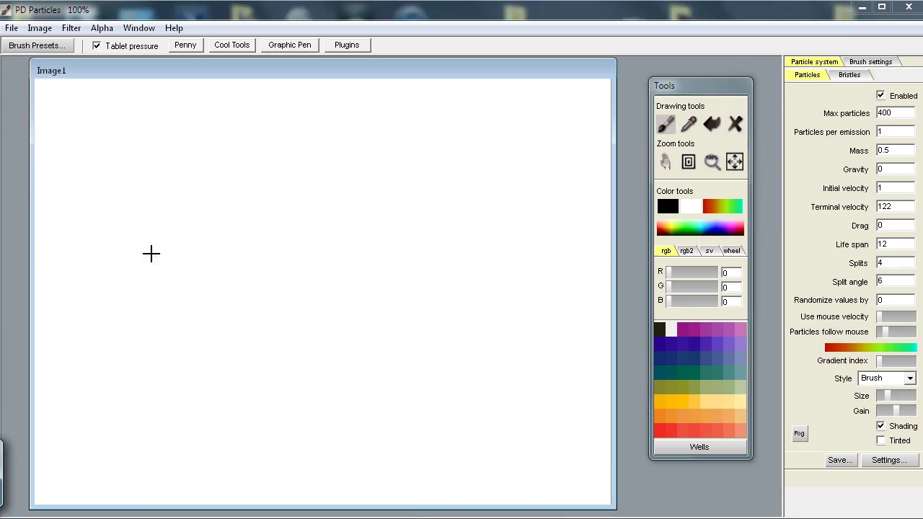
pyautogui.moveTo(148, 252); pyautogui.dragTo(246, 177)
pyautogui.moveTo(544, 245)
pyautogui.mouseDown()
pyautogui.moveTo(212, 393)
pyautogui.moveTo(219, 261)
pyautogui.moveTo(393, 371)
pyautogui.moveTo(558, 302)
pyautogui.moveTo(463, 237)
pyautogui.moveTo(562, 217)
pyautogui.mouseUp()
pyautogui.click(872, 62)
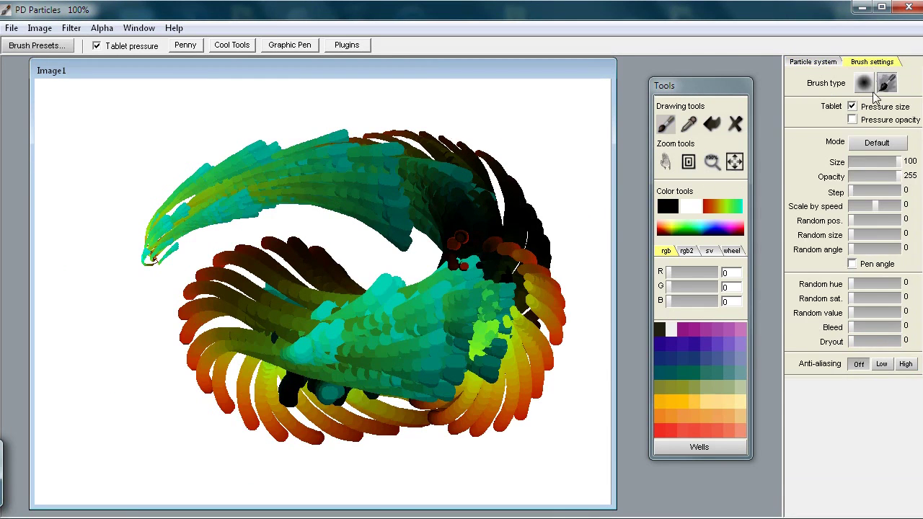
pyautogui.moveTo(861, 283)
pyautogui.mouseDown()
pyautogui.moveTo(886, 294)
pyautogui.moveTo(870, 299)
pyautogui.mouseUp()
# Step: Add random saturation and set random position 14, paint multicoloured dab bands, then list Airbrush presets
pyautogui.click(859, 298)
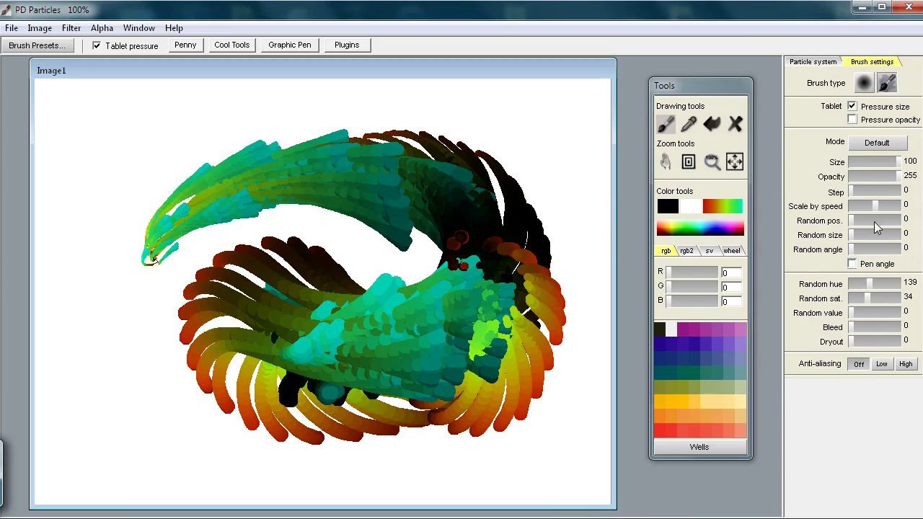
pyautogui.moveTo(853, 225)
pyautogui.mouseDown()
pyautogui.moveTo(880, 226)
pyautogui.moveTo(858, 235)
pyautogui.mouseUp()
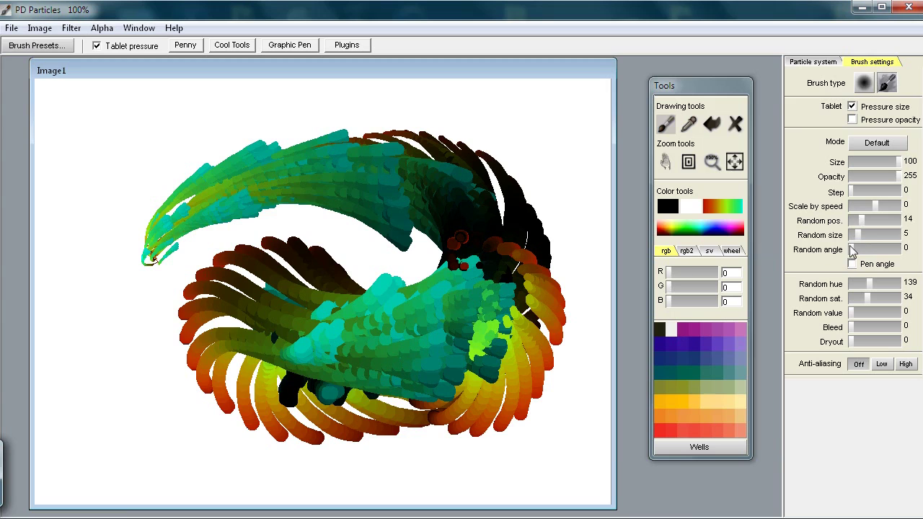
pyautogui.moveTo(155, 402)
pyautogui.mouseDown()
pyautogui.moveTo(108, 356)
pyautogui.moveTo(144, 317)
pyautogui.moveTo(289, 432)
pyautogui.moveTo(563, 361)
pyautogui.mouseUp()
pyautogui.moveTo(218, 142); pyautogui.dragTo(559, 302)
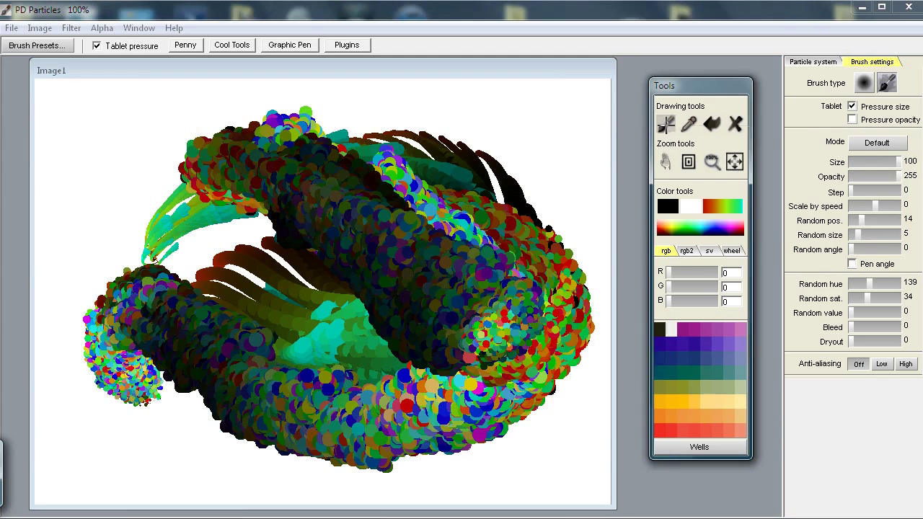
pyautogui.click(666, 126)
pyautogui.moveTo(695, 139)
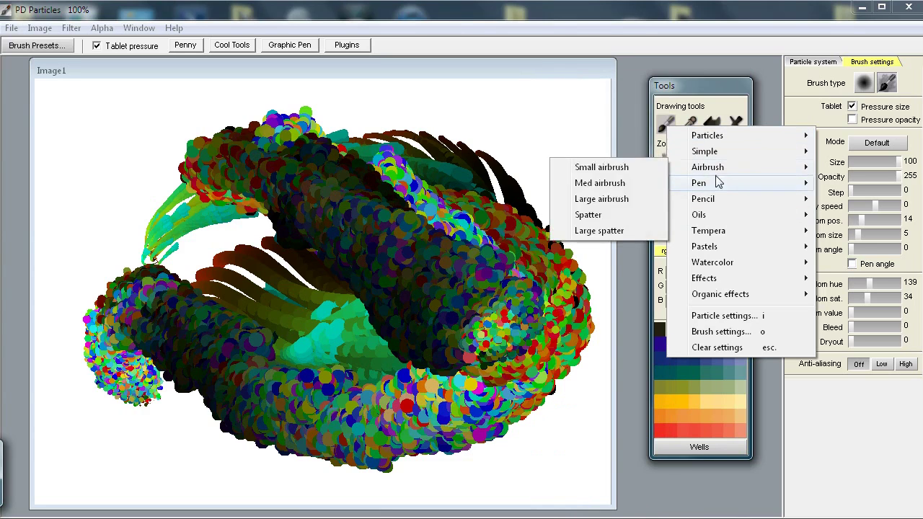
# Step: Paint dark loops with the Large airbrush preset, then set the particle style to Shrinking lines
pyautogui.click(630, 202)
pyautogui.moveTo(368, 113)
pyautogui.mouseDown()
pyautogui.moveTo(537, 137)
pyautogui.moveTo(508, 232)
pyautogui.moveTo(487, 407)
pyautogui.moveTo(207, 265)
pyautogui.moveTo(221, 246)
pyautogui.moveTo(156, 214)
pyautogui.moveTo(433, 163)
pyautogui.mouseUp()
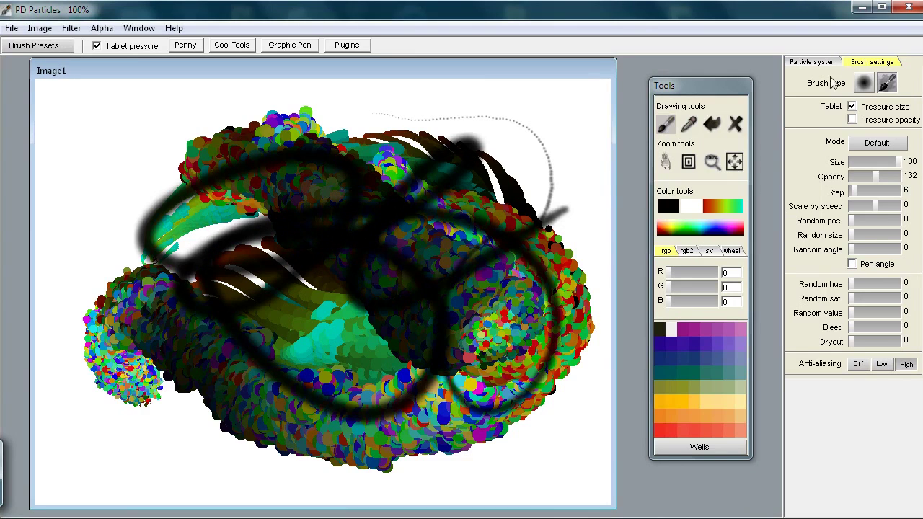
pyautogui.click(815, 62)
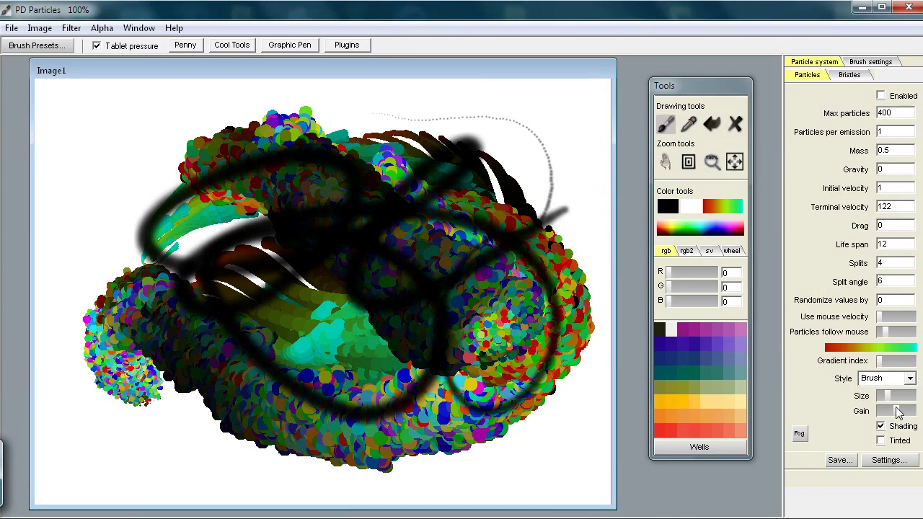
pyautogui.click(910, 379)
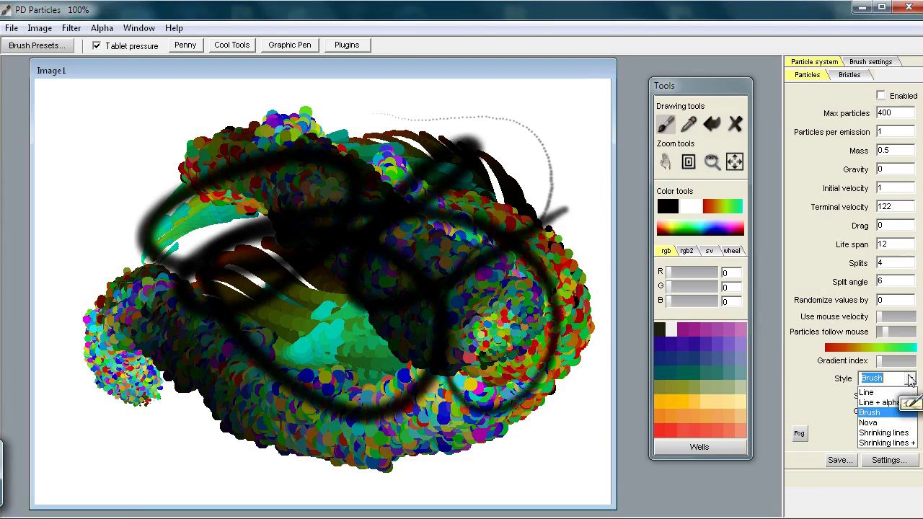
pyautogui.click(872, 433)
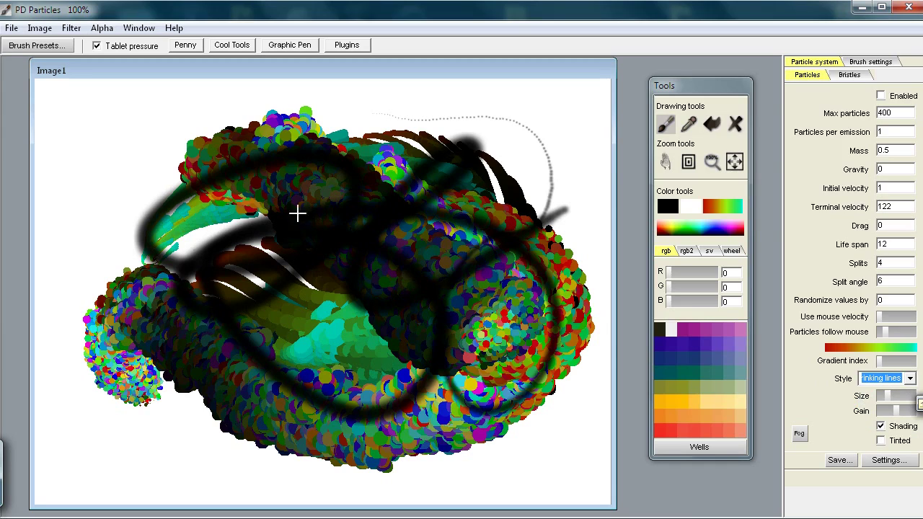
# Step: Clear the canvas and draw a thin-to-thick stroke plus a looping stroke
pyautogui.click(735, 123)
pyautogui.moveTo(88, 346)
pyautogui.mouseDown()
pyautogui.moveTo(315, 148)
pyautogui.moveTo(492, 202)
pyautogui.mouseUp()
pyautogui.moveTo(415, 172)
pyautogui.mouseDown()
pyautogui.moveTo(437, 254)
pyautogui.moveTo(319, 339)
pyautogui.mouseUp()
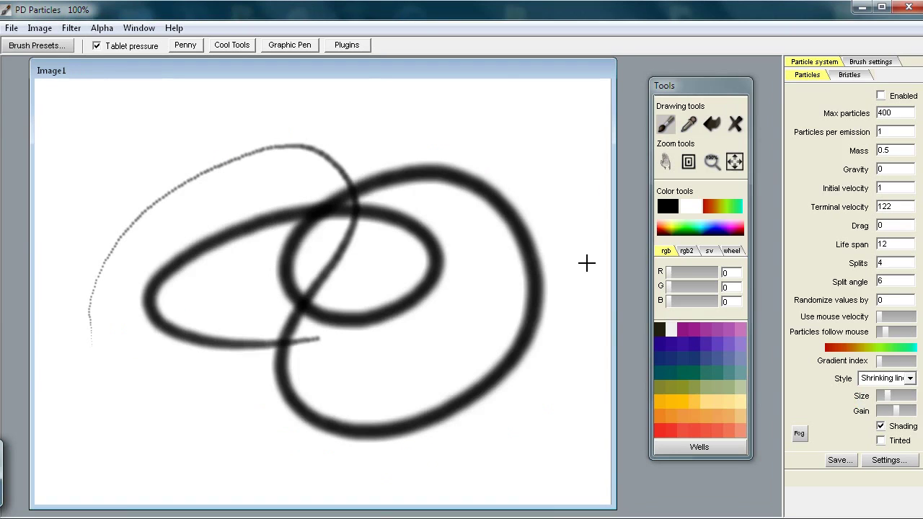
# Step: Re-enable particles and paint green strokes, testing the particle size at maximum
pyautogui.click(896, 96)
pyautogui.moveTo(362, 328)
pyautogui.mouseDown()
pyautogui.moveTo(366, 202)
pyautogui.moveTo(388, 426)
pyautogui.moveTo(438, 228)
pyautogui.mouseUp()
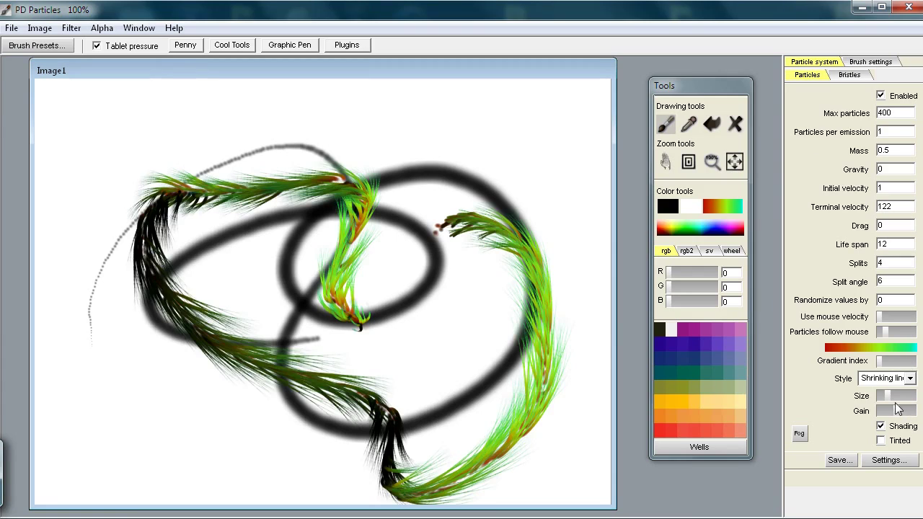
pyautogui.moveTo(888, 395); pyautogui.dragTo(911, 395)
pyautogui.moveTo(494, 109)
pyautogui.mouseDown()
pyautogui.moveTo(387, 98)
pyautogui.moveTo(147, 282)
pyautogui.moveTo(321, 319)
pyautogui.moveTo(473, 397)
pyautogui.moveTo(545, 337)
pyautogui.moveTo(315, 235)
pyautogui.moveTo(209, 271)
pyautogui.mouseUp()
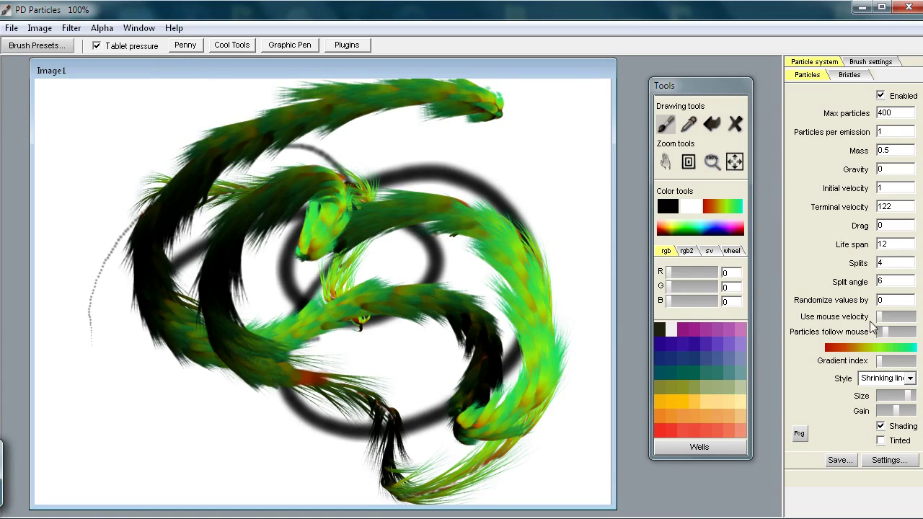
# Step: Drop the particle size to minimum, paint a thin test stroke, then wipe the canvas white
pyautogui.moveTo(893, 396); pyautogui.dragTo(881, 396)
pyautogui.moveTo(487, 128)
pyautogui.mouseDown()
pyautogui.moveTo(565, 208)
pyautogui.moveTo(469, 394)
pyautogui.mouseUp()
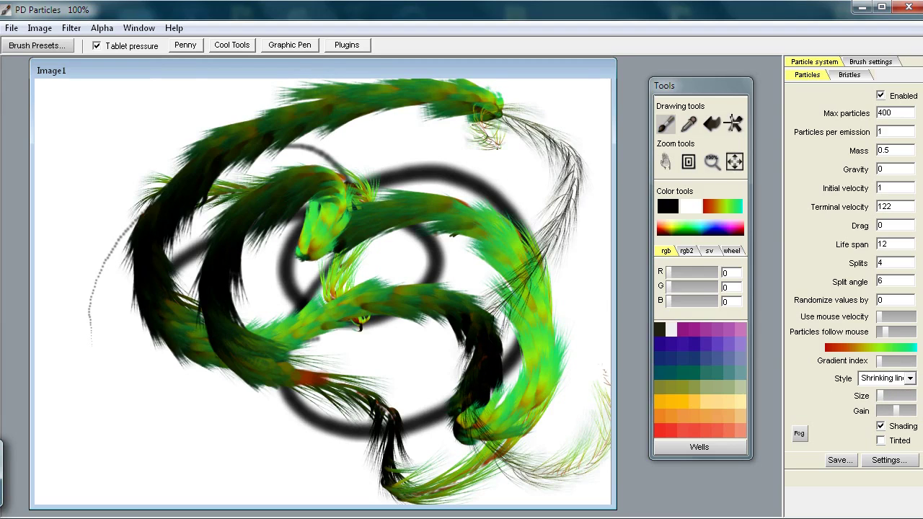
pyautogui.click(734, 124)
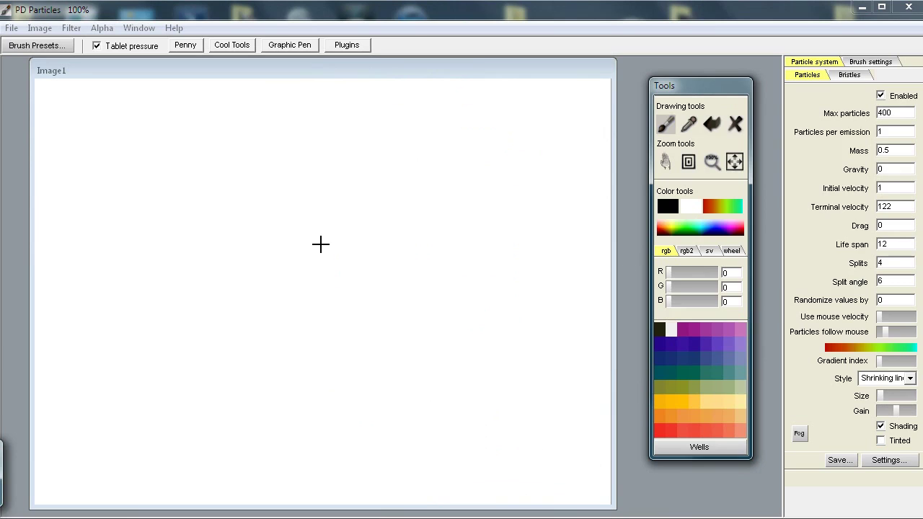
# Step: Turn off shading and sweep an arc of green strands from the left across to the right
pyautogui.click(881, 427)
pyautogui.click(261, 153)
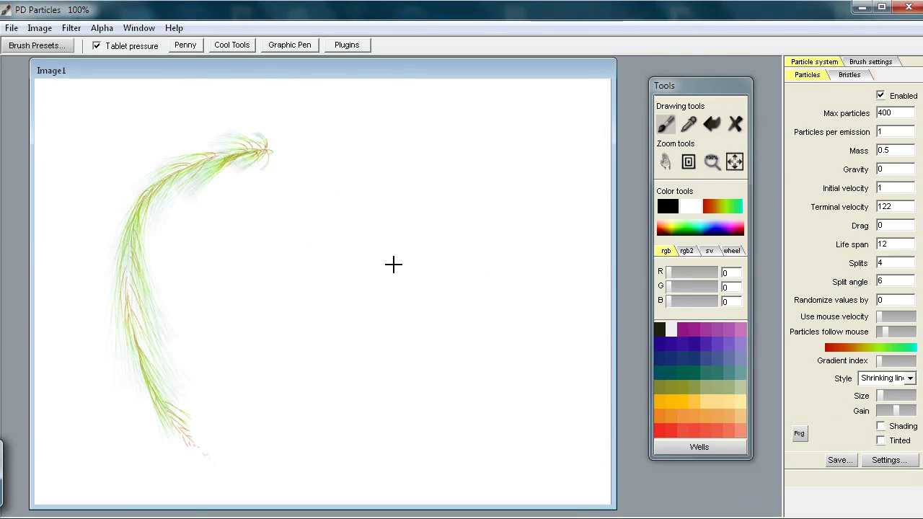
pyautogui.click(270, 178)
pyautogui.moveTo(249, 157); pyautogui.dragTo(604, 385)
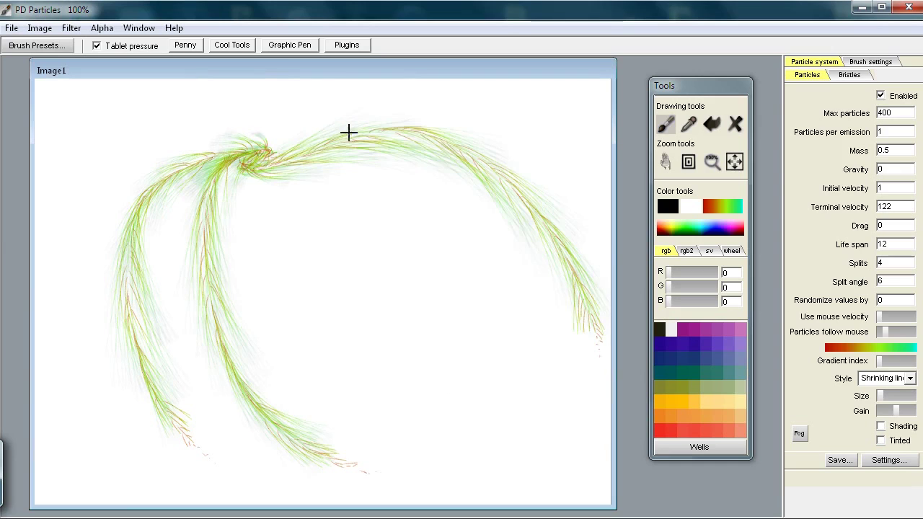
pyautogui.moveTo(252, 157)
pyautogui.mouseDown()
pyautogui.moveTo(546, 353)
pyautogui.moveTo(533, 408)
pyautogui.mouseUp()
# Step: Add more strands down the left side and pick light orange 240/173/96
pyautogui.moveTo(237, 144)
pyautogui.mouseDown()
pyautogui.moveTo(212, 157)
pyautogui.moveTo(215, 418)
pyautogui.moveTo(170, 389)
pyautogui.moveTo(252, 466)
pyautogui.moveTo(264, 437)
pyautogui.moveTo(231, 303)
pyautogui.mouseUp()
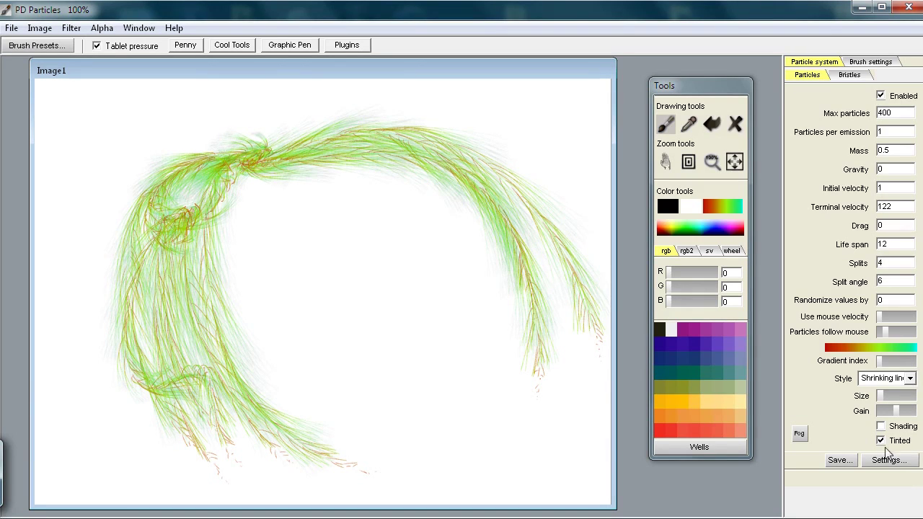
pyautogui.click(668, 418)
pyautogui.click(712, 423)
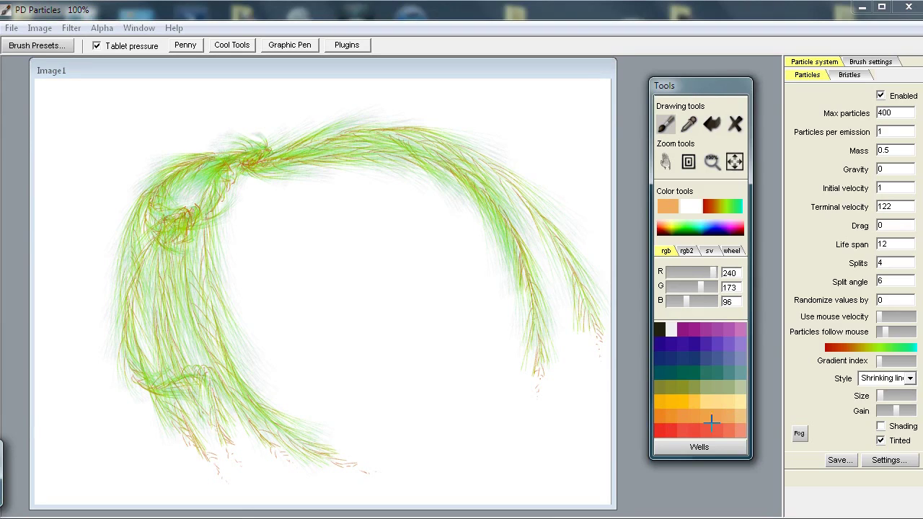
# Step: Clear the canvas and pick the deeper orange 240/146/41
pyautogui.click(732, 121)
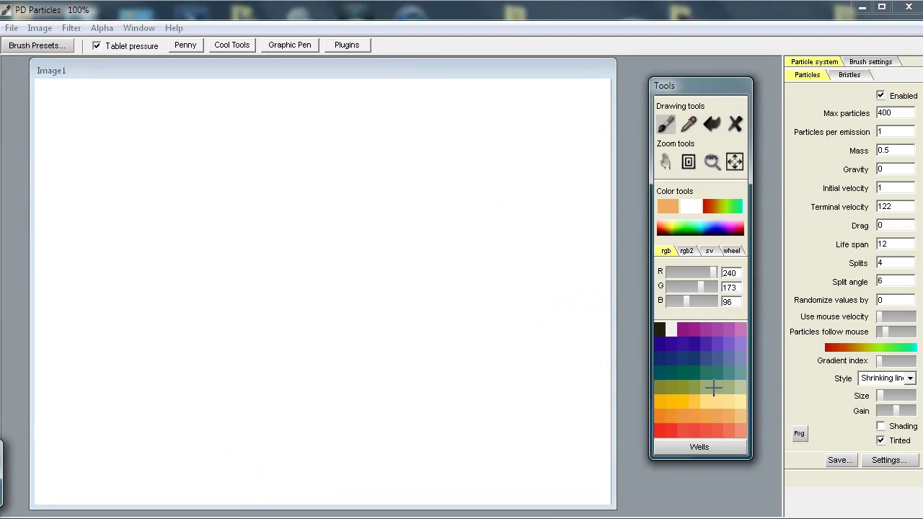
pyautogui.click(660, 412)
pyautogui.click(688, 411)
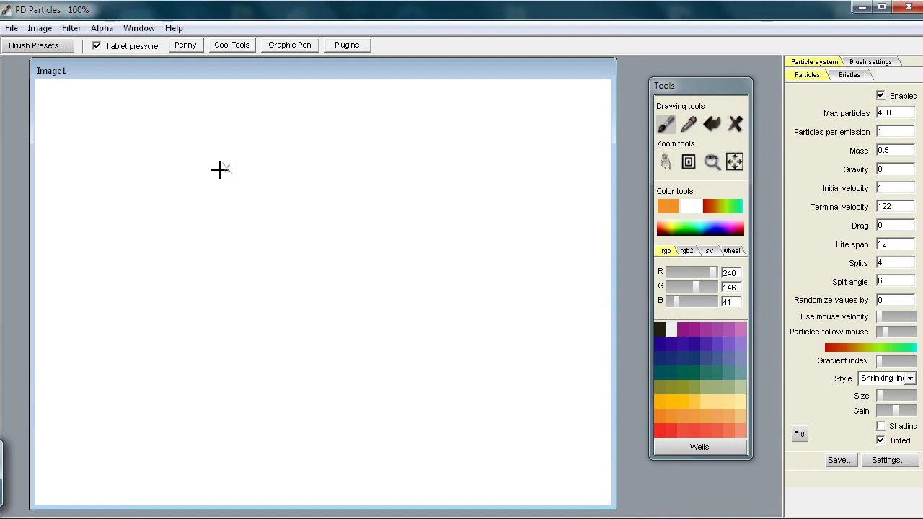
# Step: Paint a fresh arch of strands down the left side and across to the right edge
pyautogui.moveTo(220, 169)
pyautogui.mouseDown()
pyautogui.moveTo(190, 255)
pyautogui.moveTo(216, 462)
pyautogui.mouseUp()
pyautogui.moveTo(186, 192)
pyautogui.mouseDown()
pyautogui.moveTo(339, 139)
pyautogui.moveTo(602, 301)
pyautogui.mouseUp()
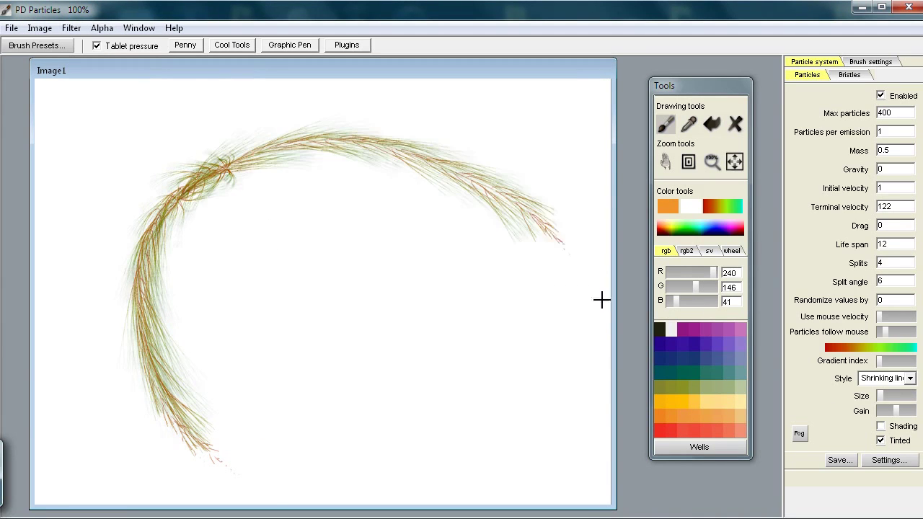
pyautogui.moveTo(183, 180); pyautogui.dragTo(613, 296)
pyautogui.moveTo(186, 132)
pyautogui.mouseDown()
pyautogui.moveTo(126, 276)
pyautogui.moveTo(207, 496)
pyautogui.mouseUp()
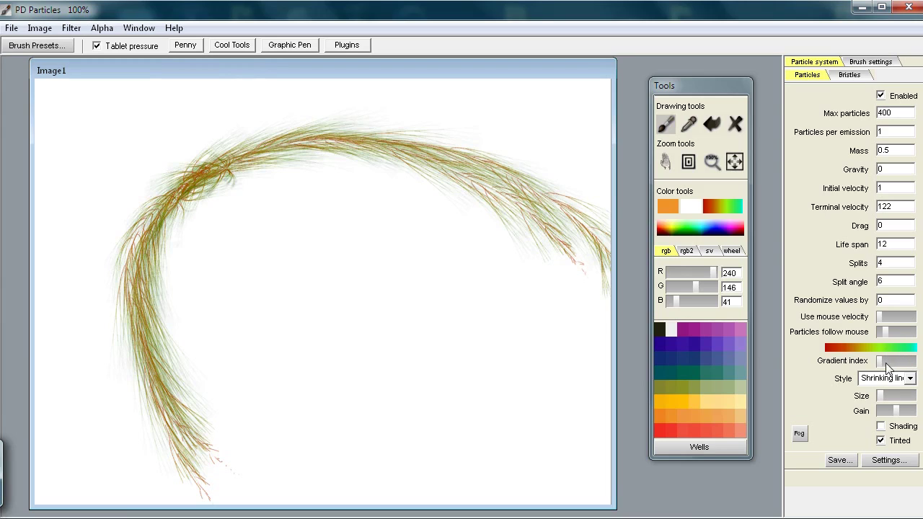
# Step: Shift the gradient index to dark-to-tan and paint brown strands along the arc's left and top
pyautogui.moveTo(882, 361); pyautogui.dragTo(900, 369)
pyautogui.moveTo(901, 370); pyautogui.dragTo(906, 369)
pyautogui.moveTo(202, 166)
pyautogui.mouseDown()
pyautogui.moveTo(161, 425)
pyautogui.moveTo(216, 497)
pyautogui.mouseUp()
pyautogui.moveTo(231, 181); pyautogui.dragTo(148, 317)
pyautogui.moveTo(200, 153); pyautogui.dragTo(270, 124)
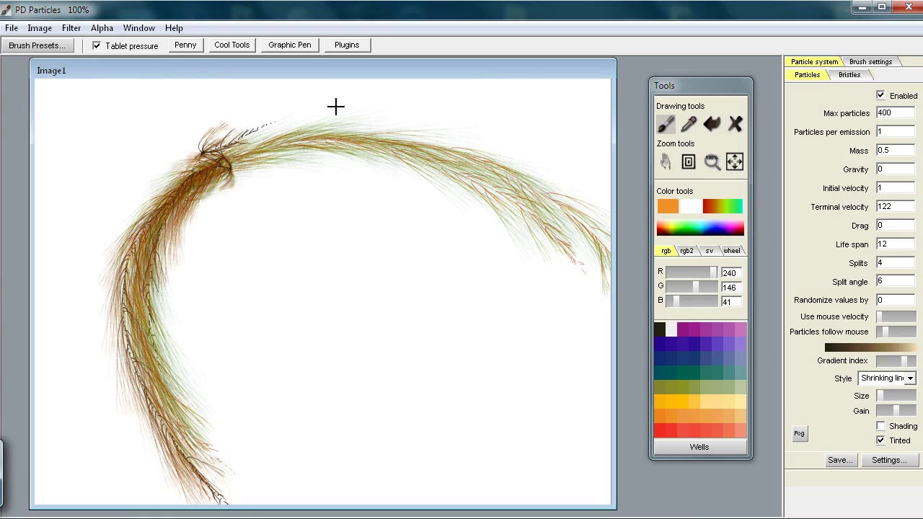
pyautogui.moveTo(161, 159)
pyautogui.mouseDown()
pyautogui.moveTo(581, 171)
pyautogui.moveTo(592, 217)
pyautogui.mouseUp()
# Step: Thicken the arc with more dark brown strands down the right, left and upper middle
pyautogui.moveTo(206, 136); pyautogui.dragTo(380, 174)
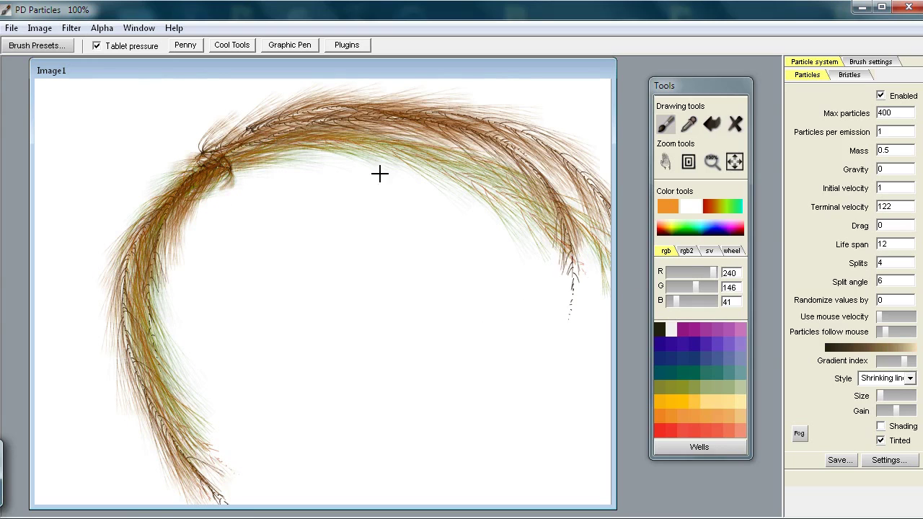
pyautogui.moveTo(257, 147)
pyautogui.mouseDown()
pyautogui.moveTo(454, 144)
pyautogui.moveTo(562, 425)
pyautogui.mouseUp()
pyautogui.moveTo(286, 150)
pyautogui.mouseDown()
pyautogui.moveTo(520, 177)
pyautogui.moveTo(562, 454)
pyautogui.mouseUp()
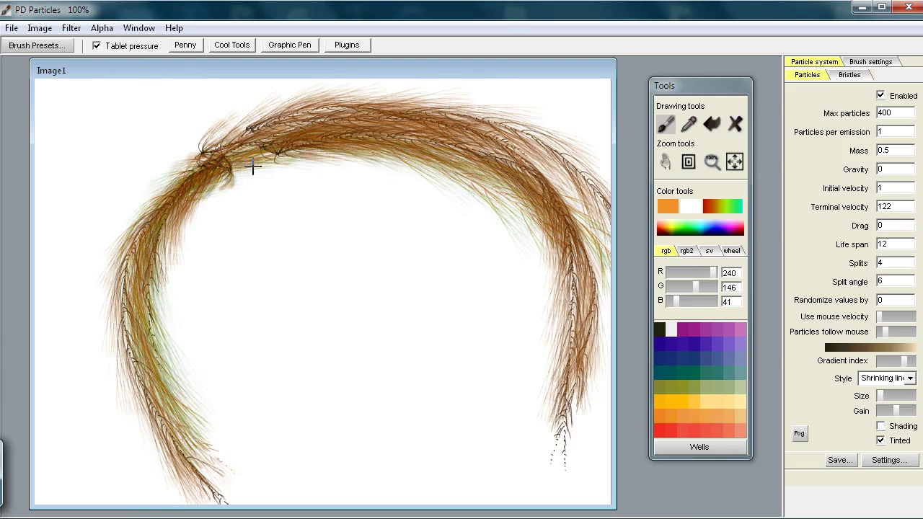
pyautogui.moveTo(253, 167)
pyautogui.mouseDown()
pyautogui.moveTo(194, 274)
pyautogui.moveTo(192, 389)
pyautogui.moveTo(251, 257)
pyautogui.moveTo(256, 286)
pyautogui.moveTo(306, 261)
pyautogui.moveTo(289, 256)
pyautogui.moveTo(344, 193)
pyautogui.moveTo(369, 197)
pyautogui.moveTo(263, 177)
pyautogui.moveTo(259, 167)
pyautogui.moveTo(340, 212)
pyautogui.moveTo(307, 219)
pyautogui.moveTo(269, 267)
pyautogui.moveTo(244, 250)
pyautogui.moveTo(209, 261)
pyautogui.moveTo(217, 163)
pyautogui.moveTo(157, 309)
pyautogui.moveTo(226, 490)
pyautogui.moveTo(250, 424)
pyautogui.moveTo(152, 250)
pyautogui.moveTo(319, 469)
pyautogui.mouseUp()
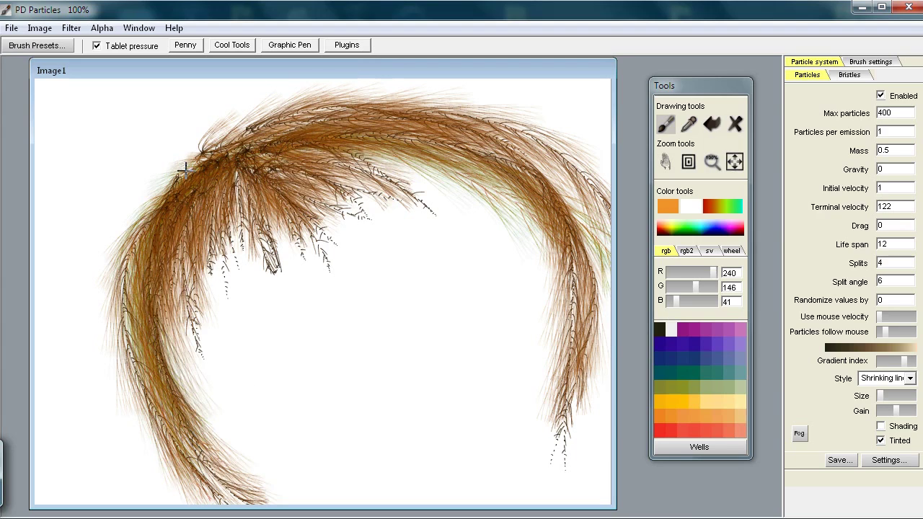
pyautogui.moveTo(184, 170); pyautogui.dragTo(238, 498)
pyautogui.moveTo(332, 200)
pyautogui.mouseDown()
pyautogui.moveTo(437, 220)
pyautogui.moveTo(466, 152)
pyautogui.mouseUp()
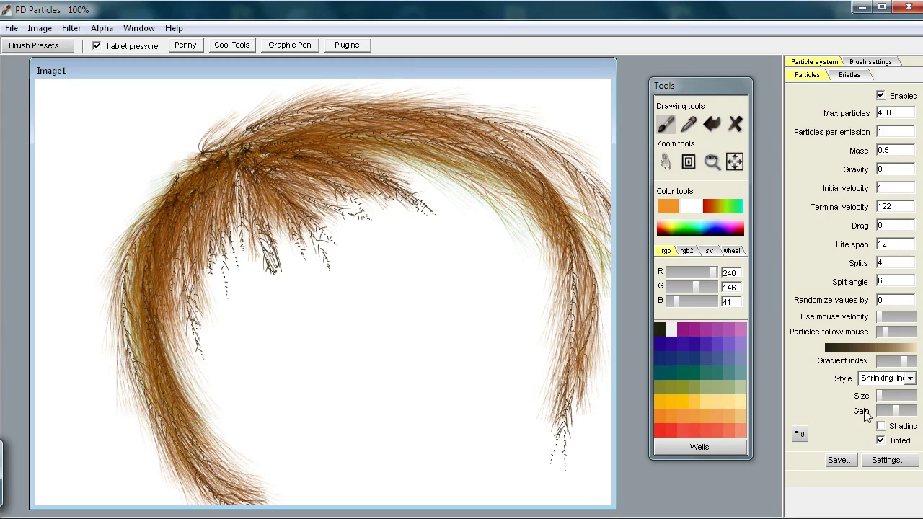
# Step: Thicken the arc's left side and sweep faint strands inward from the upper left
pyautogui.moveTo(203, 191); pyautogui.dragTo(216, 433)
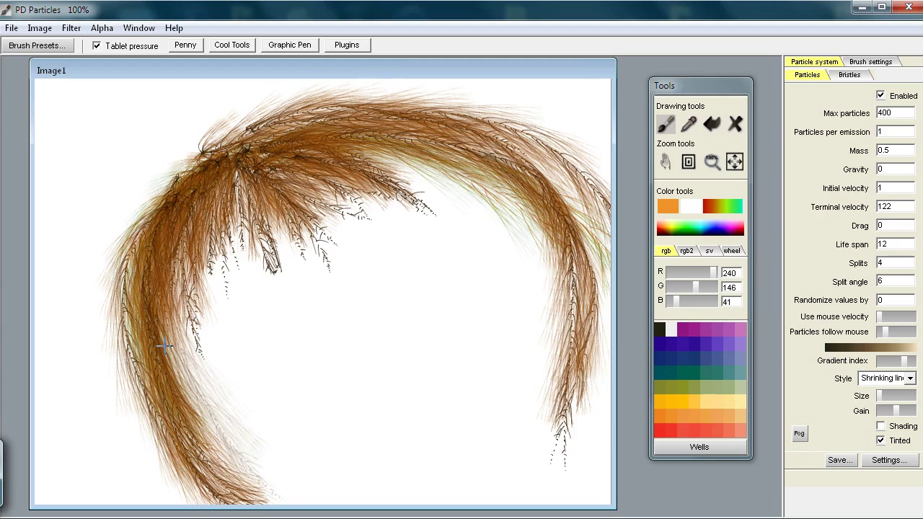
pyautogui.moveTo(178, 242); pyautogui.dragTo(173, 376)
pyautogui.moveTo(189, 223)
pyautogui.mouseDown()
pyautogui.moveTo(293, 319)
pyautogui.moveTo(199, 299)
pyautogui.moveTo(298, 450)
pyautogui.mouseUp()
pyautogui.moveTo(221, 183); pyautogui.dragTo(313, 422)
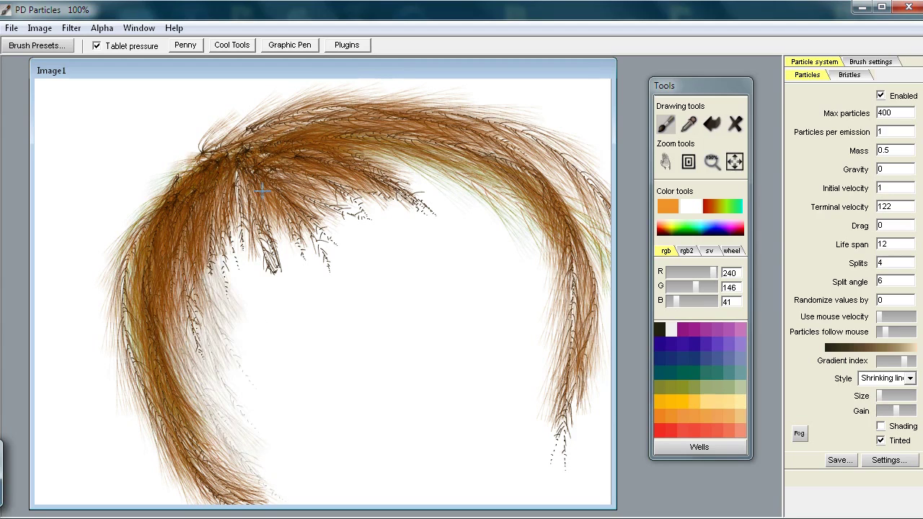
pyautogui.moveTo(217, 245); pyautogui.dragTo(440, 427)
pyautogui.moveTo(232, 222); pyautogui.dragTo(421, 302)
pyautogui.moveTo(238, 202); pyautogui.dragTo(397, 376)
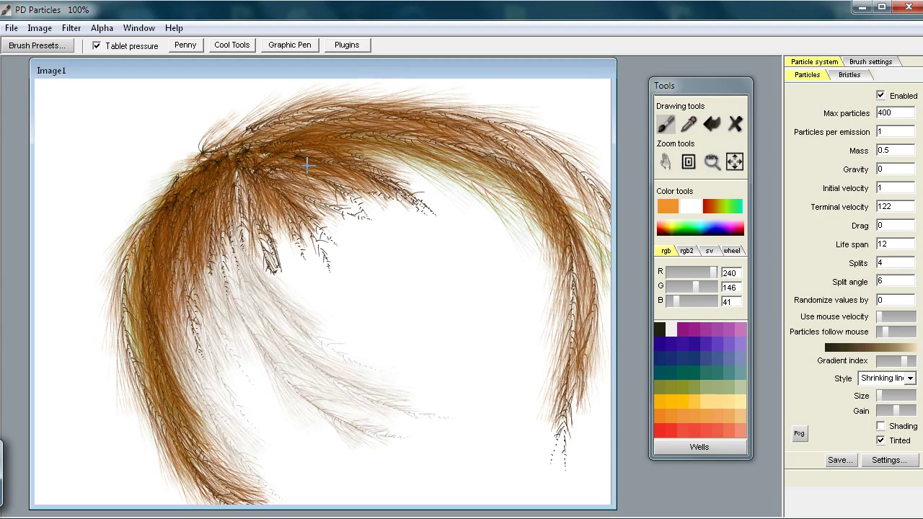
# Step: Add faint strands over the upper right and right side, then fill the canvas centre
pyautogui.moveTo(339, 155); pyautogui.dragTo(465, 266)
pyautogui.moveTo(418, 145); pyautogui.dragTo(600, 337)
pyautogui.moveTo(437, 148); pyautogui.dragTo(584, 396)
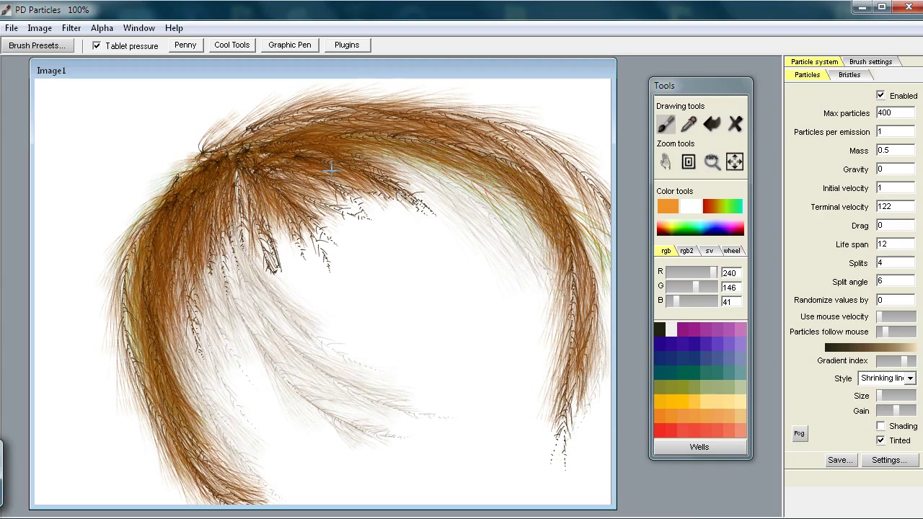
pyautogui.moveTo(344, 152)
pyautogui.mouseDown()
pyautogui.moveTo(577, 339)
pyautogui.moveTo(541, 398)
pyautogui.mouseUp()
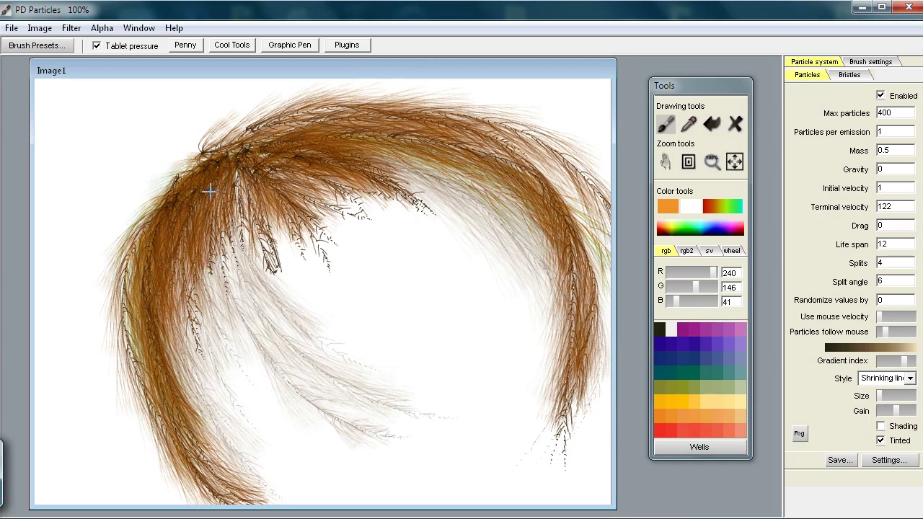
pyautogui.moveTo(274, 184)
pyautogui.mouseDown()
pyautogui.moveTo(363, 363)
pyautogui.moveTo(347, 327)
pyautogui.mouseUp()
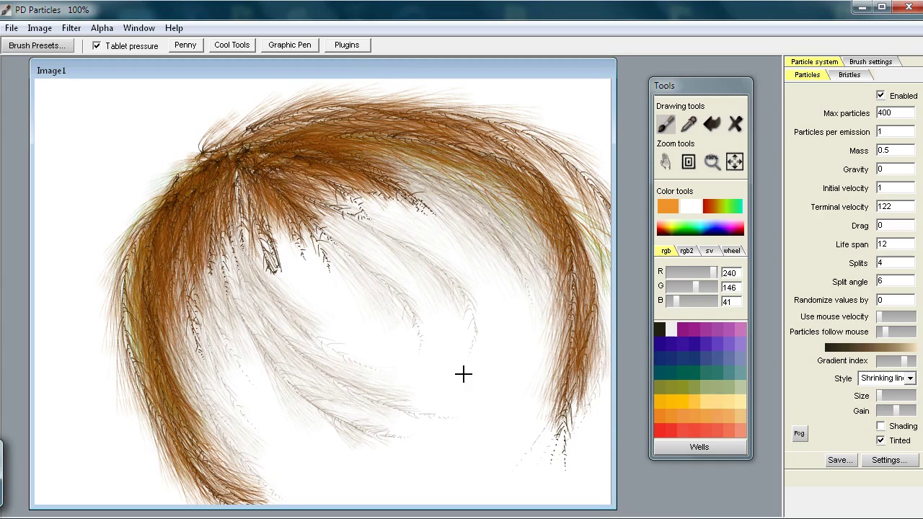
pyautogui.moveTo(286, 167)
pyautogui.mouseDown()
pyautogui.moveTo(447, 238)
pyautogui.moveTo(500, 412)
pyautogui.mouseUp()
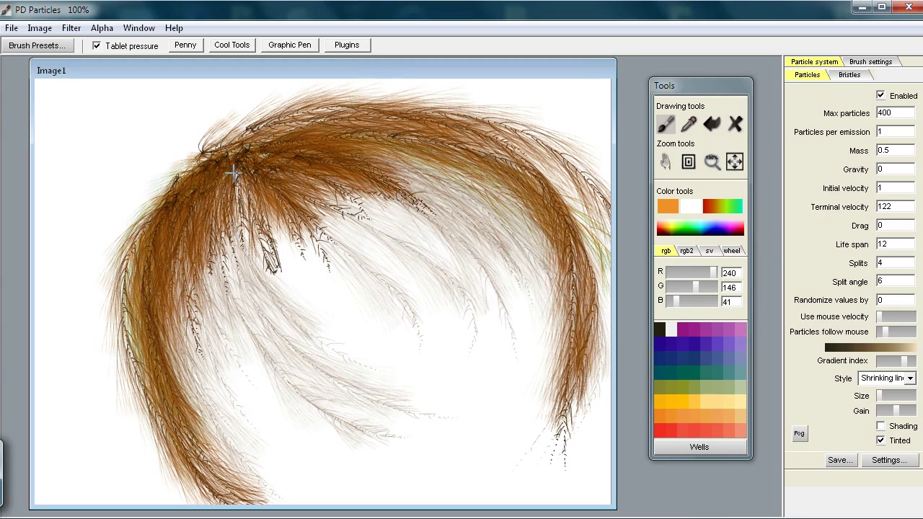
pyautogui.moveTo(233, 171)
pyautogui.mouseDown()
pyautogui.moveTo(427, 328)
pyautogui.moveTo(420, 289)
pyautogui.mouseUp()
pyautogui.moveTo(286, 203); pyautogui.dragTo(348, 288)
pyautogui.moveTo(281, 186); pyautogui.dragTo(388, 160)
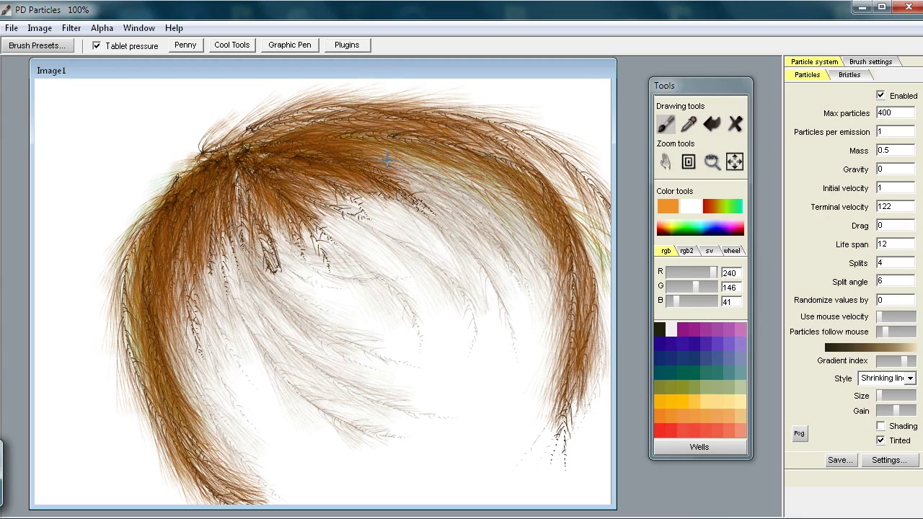